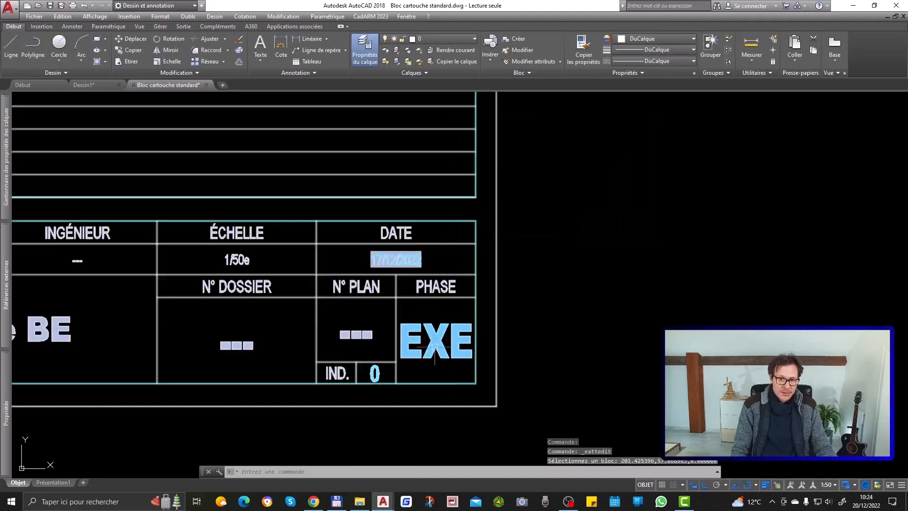
# Select the title block and examine its attribute list in the properties, from N°P down to NOM4.
pyautogui.scroll(-5, 584, 385)
pyautogui.click(489, 174)
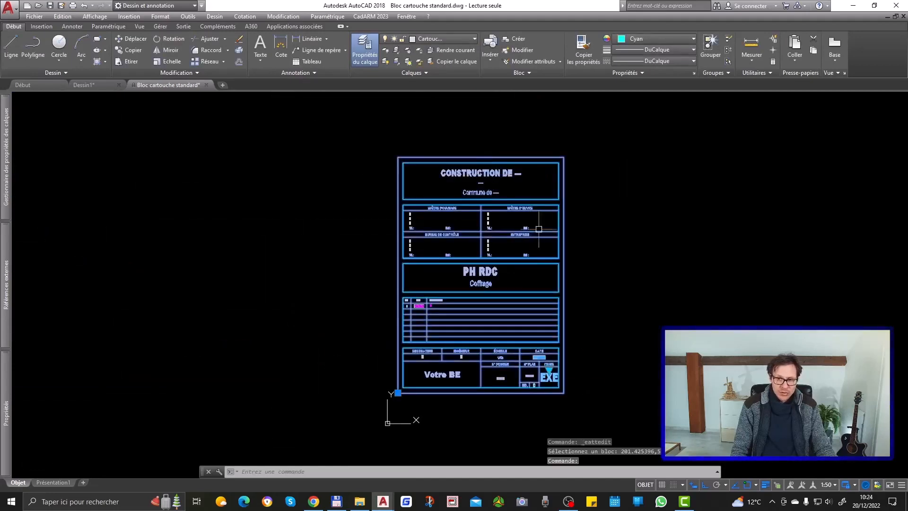
pyautogui.scroll(2, 560, 252)
pyautogui.moveTo(582, 277); pyautogui.dragTo(543, 255, button='middle')
pyautogui.scroll(-2, 543, 256)
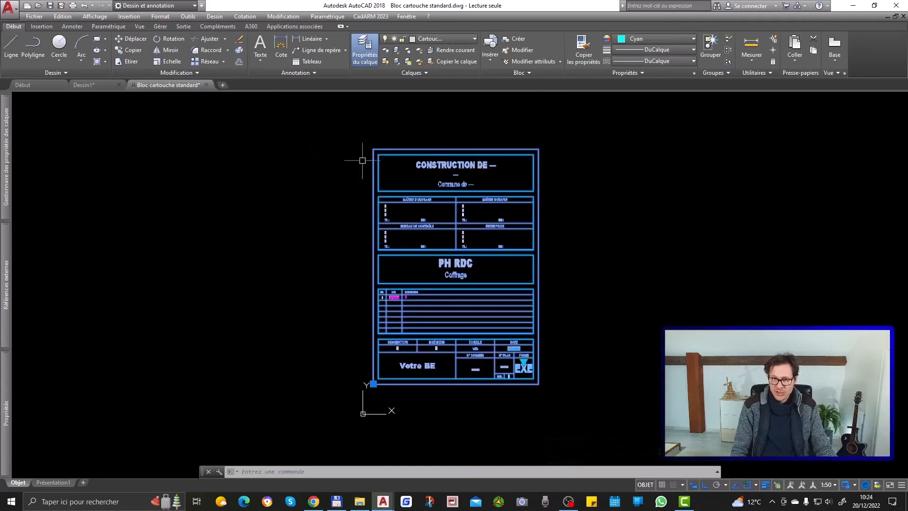
pyautogui.moveTo(9, 390)
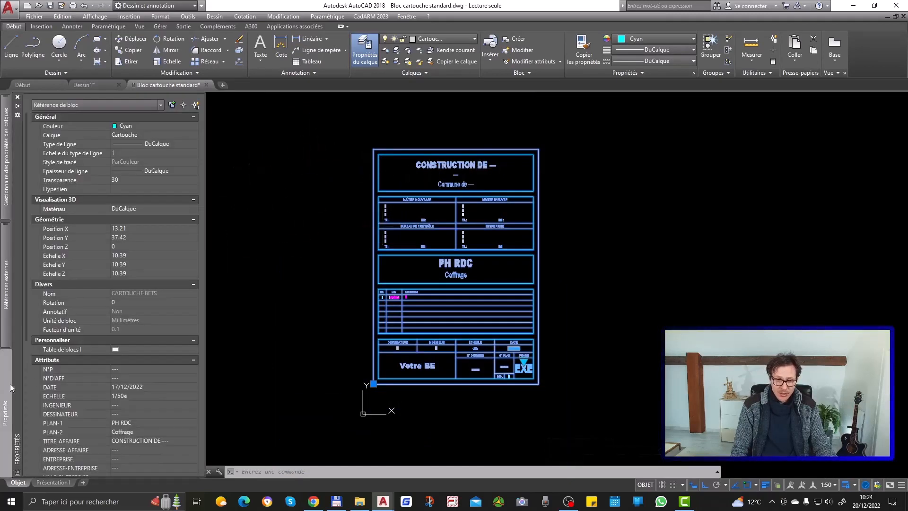
pyautogui.scroll(-6, 118, 396)
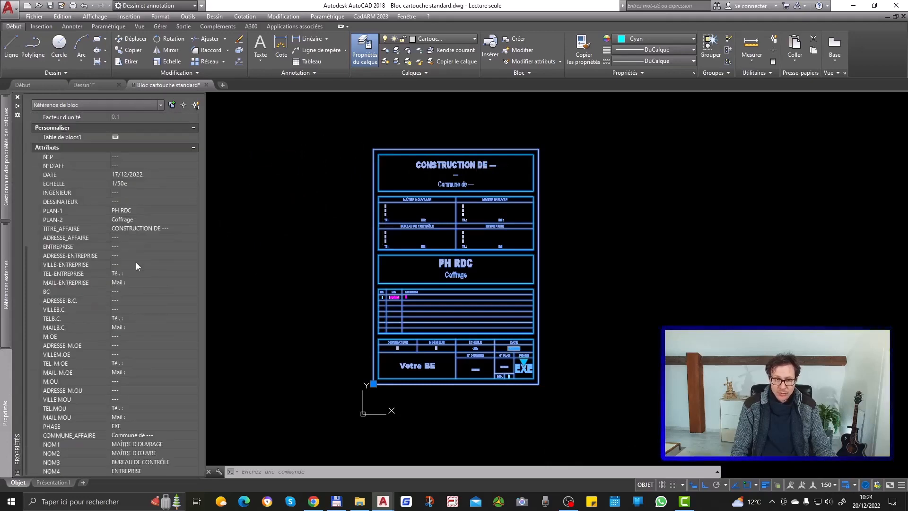
pyautogui.scroll(6, 137, 267)
pyautogui.press('Escape')
# Set the title block's TITRE_AFFAIRE attribute to "CONSTRUCTION DE 135 logts".
pyautogui.scroll(6, 445, 155)
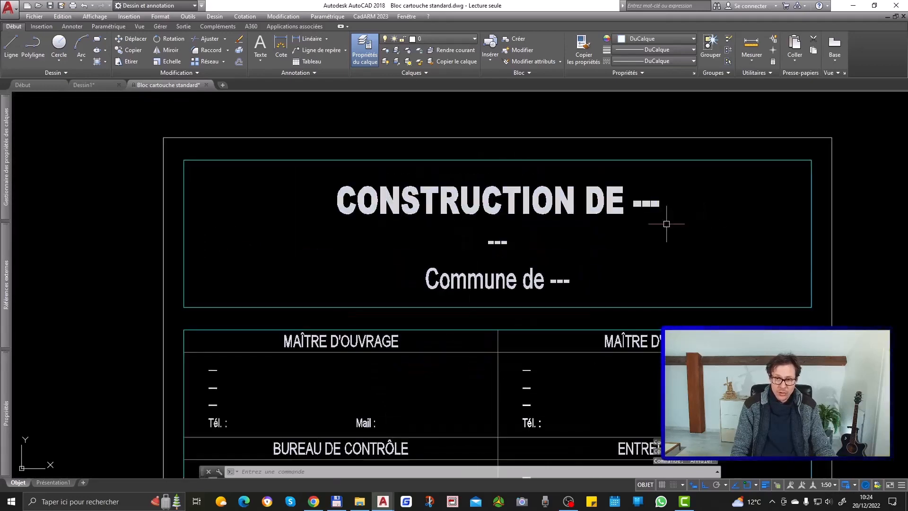
pyautogui.scroll(-4, 634, 204)
pyautogui.doubleClick(640, 208)
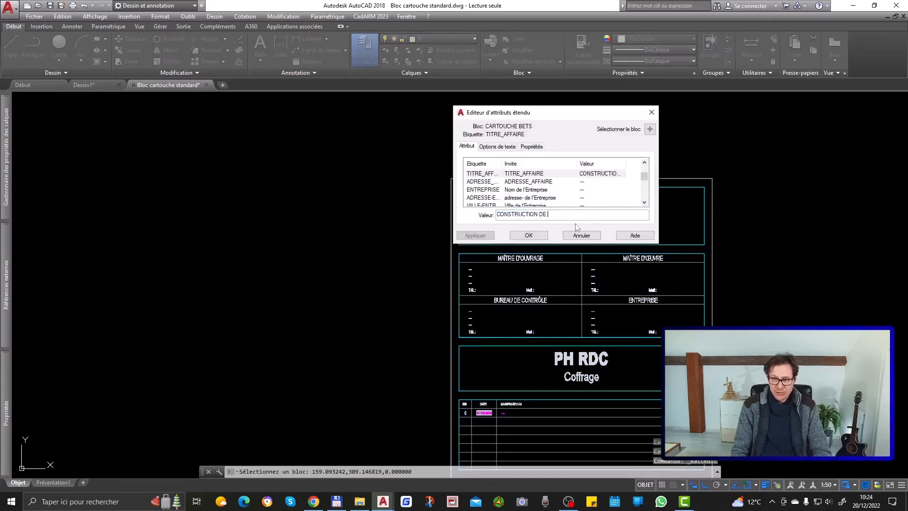
pyautogui.write('135 ')
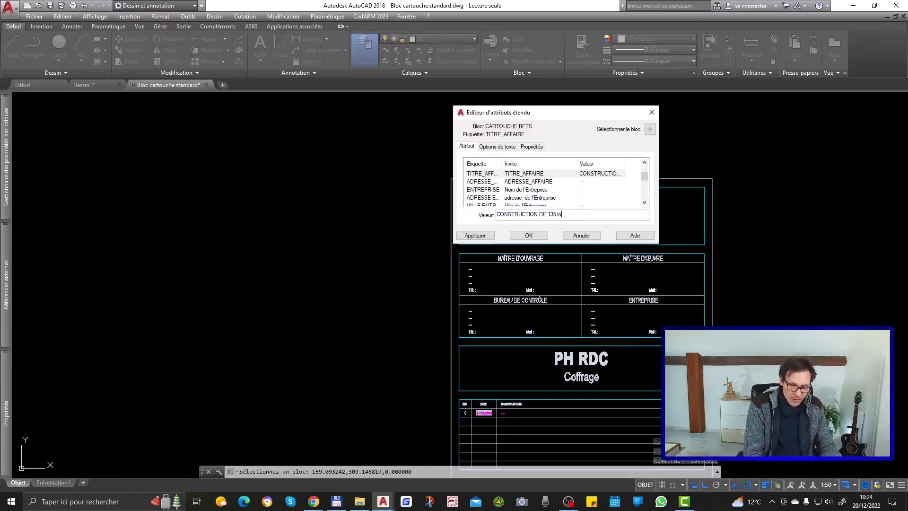
pyautogui.write('logts')
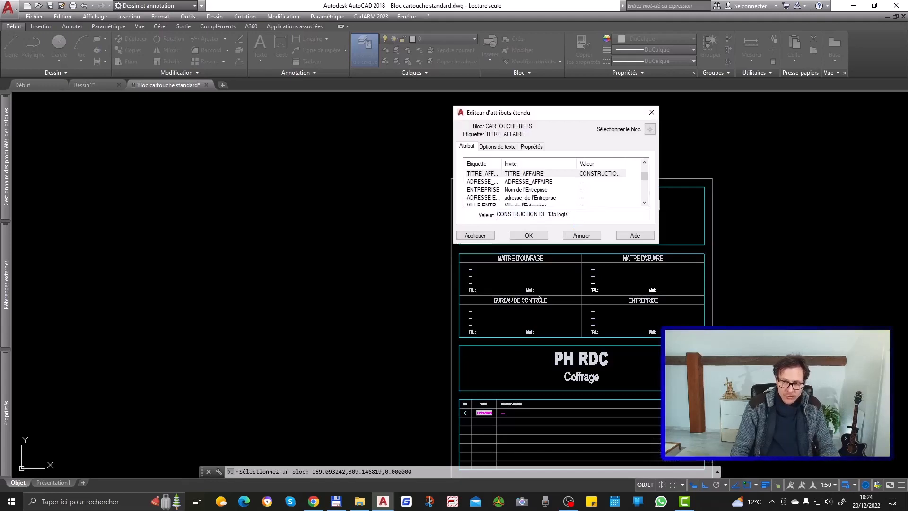
pyautogui.click(539, 236)
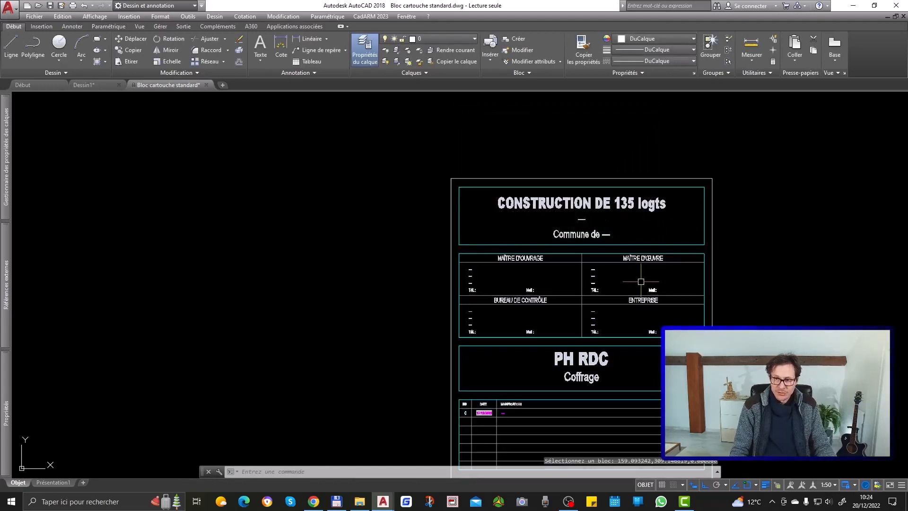
# Set the title block's ADRESSE_AFFAIRE attribute, on the line below the project title, to "135".
pyautogui.scroll(2, 611, 214)
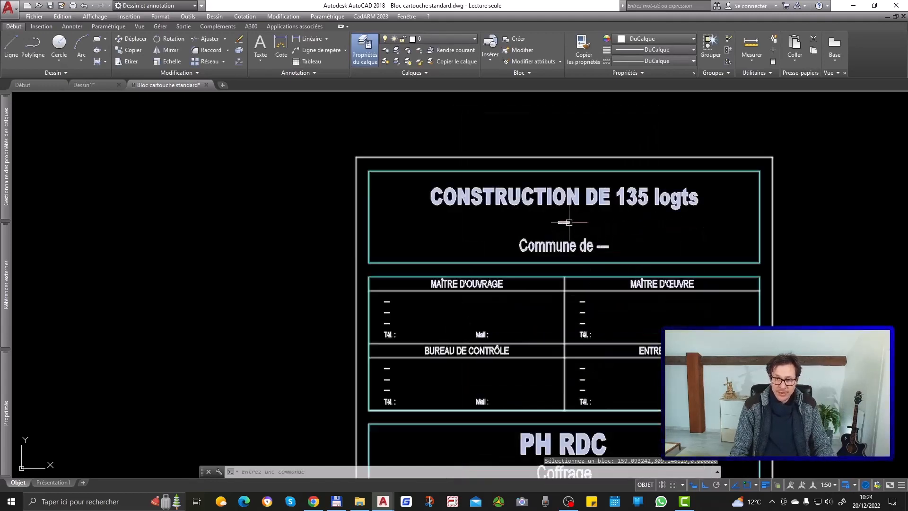
pyautogui.doubleClick(569, 223)
pyautogui.write('135')
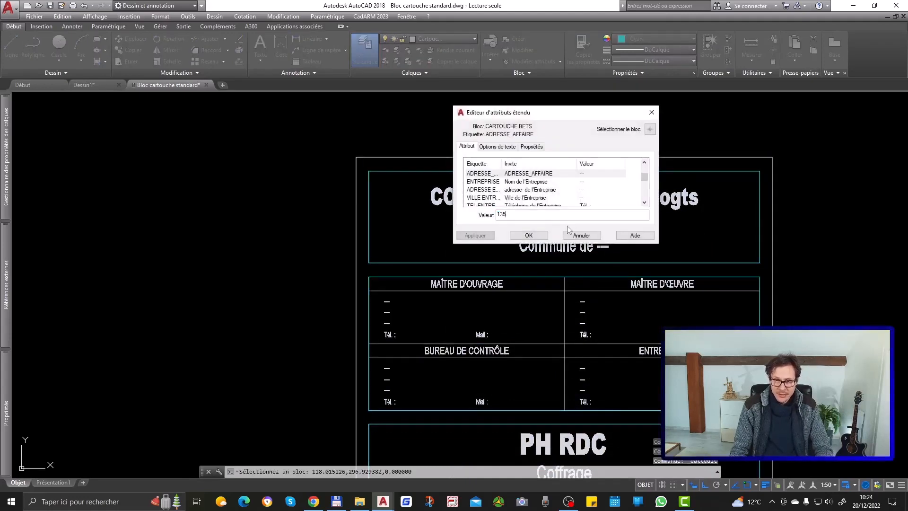
pyautogui.press('Return')
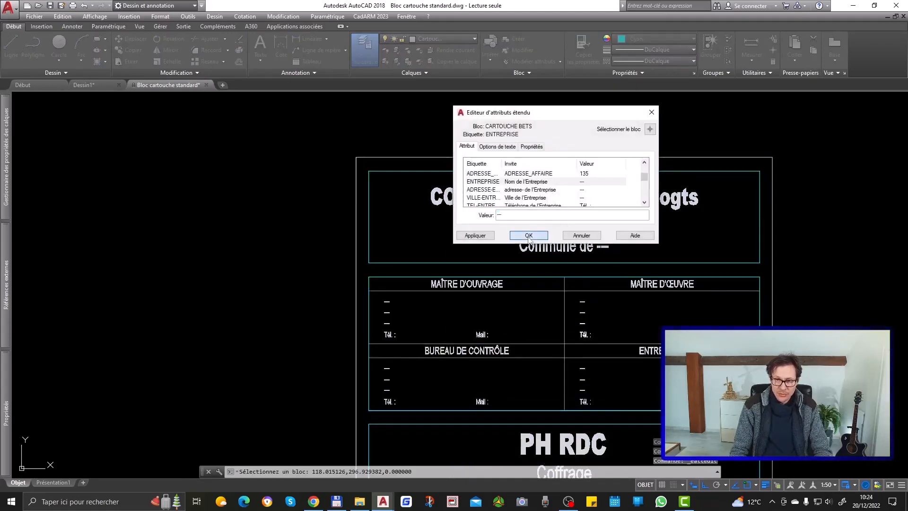
pyautogui.click(529, 236)
# Open the COMMUNE_AFFAIRE attribute in the attribute editor and close the editor.
pyautogui.doubleClick(589, 251)
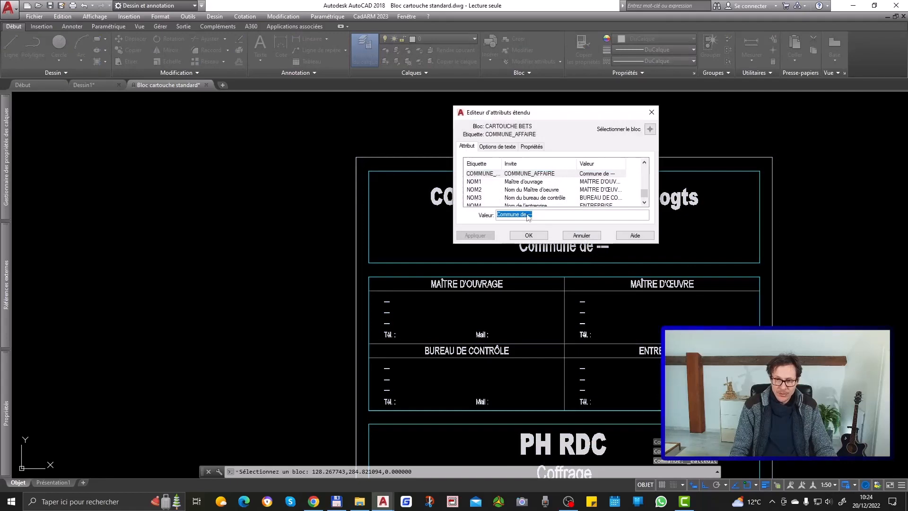
pyautogui.click(529, 235)
pyautogui.scroll(-2, 487, 177)
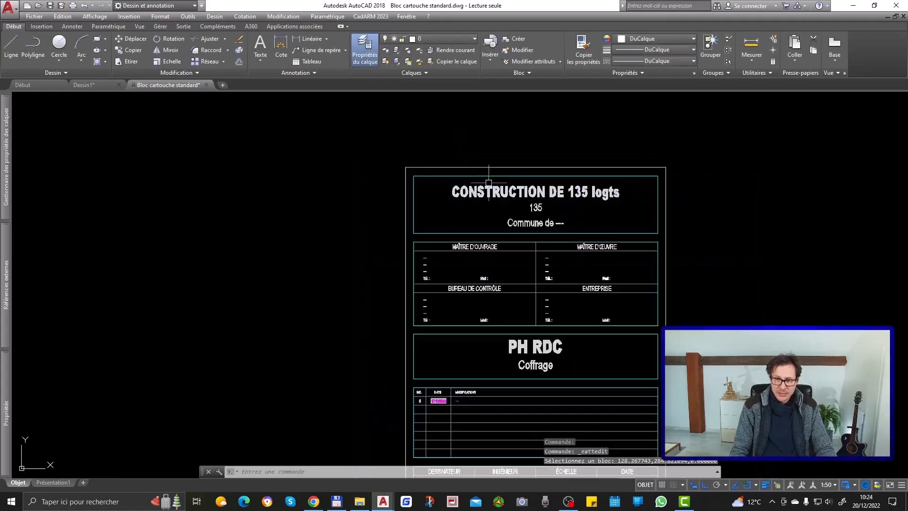
# Open the MAÎTRE D'OUVRAGE heading attribute and the M.OU name attribute below it in the attribute editor.
pyautogui.scroll(2, 477, 269)
pyautogui.scroll(3, 487, 243)
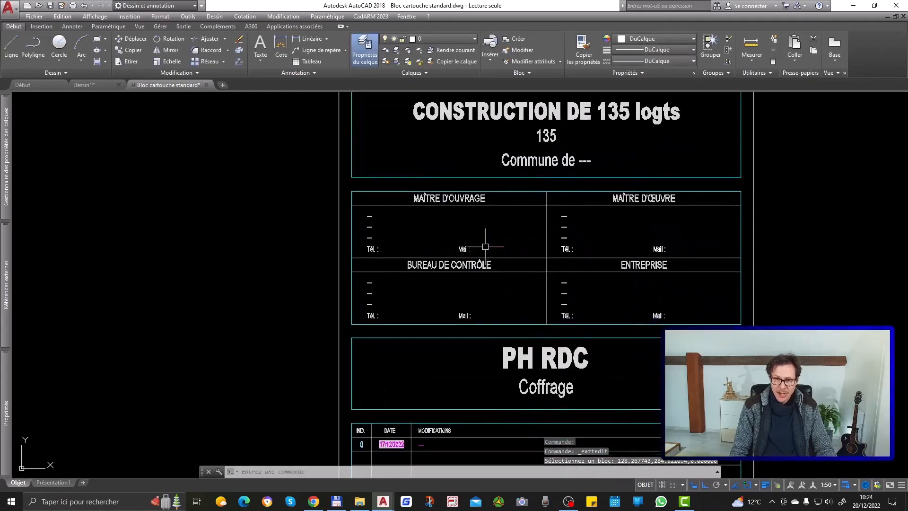
pyautogui.doubleClick(444, 180)
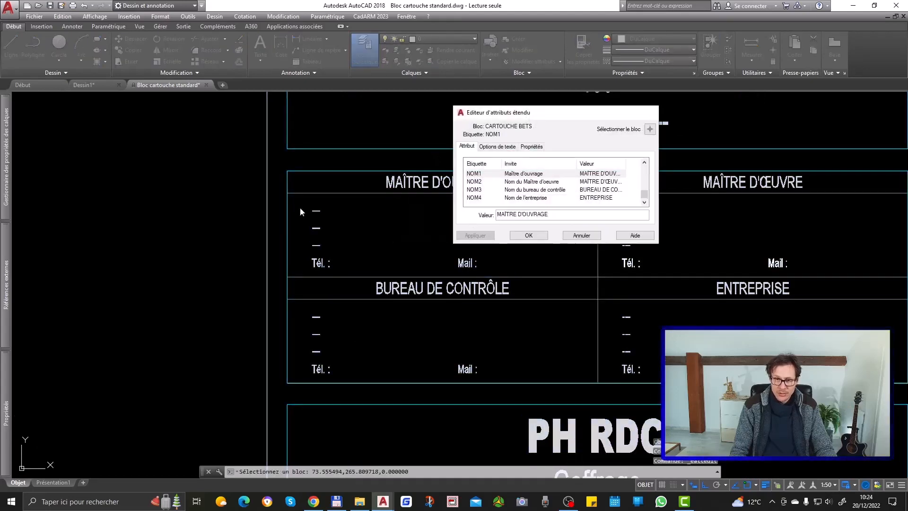
pyautogui.click(318, 208)
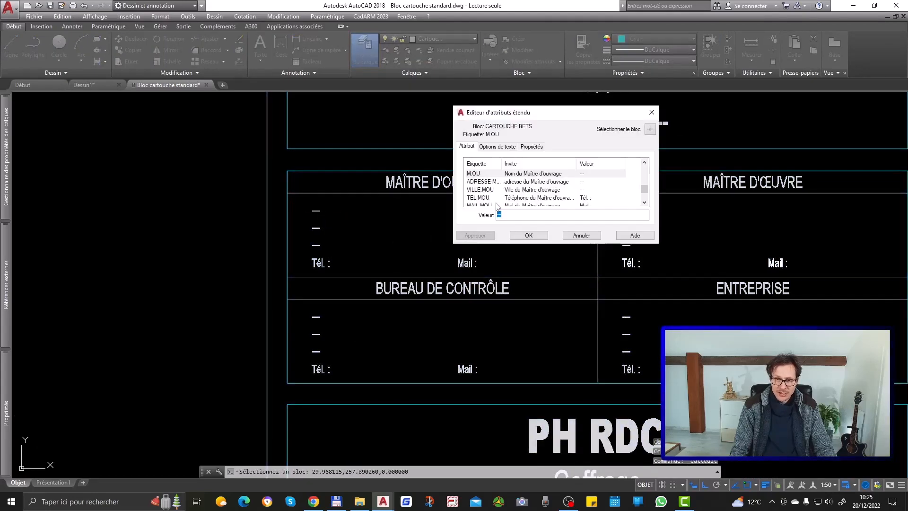
pyautogui.press('Escape')
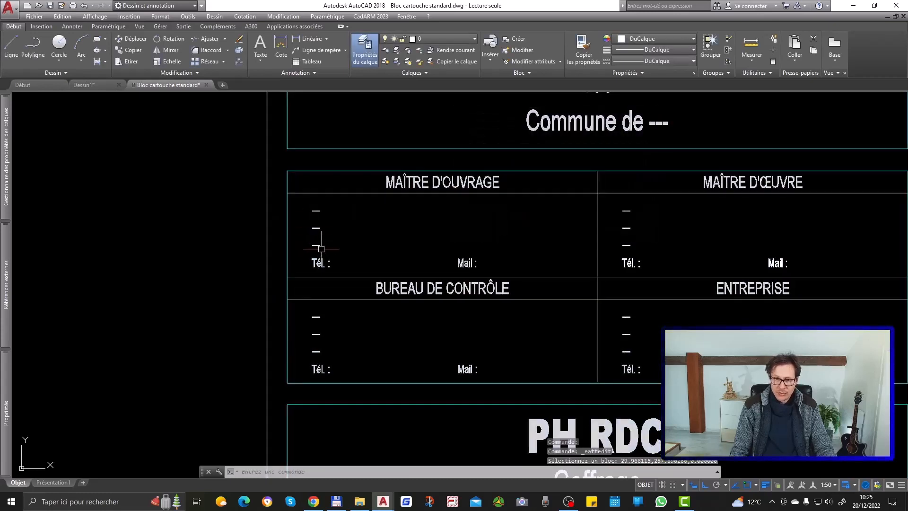
# Open the MAÎTRE D'ŒUVRE heading attribute in the attribute editor, close it, and view the control office and contractor cells.
pyautogui.moveTo(588, 300); pyautogui.dragTo(472, 287, button='middle')
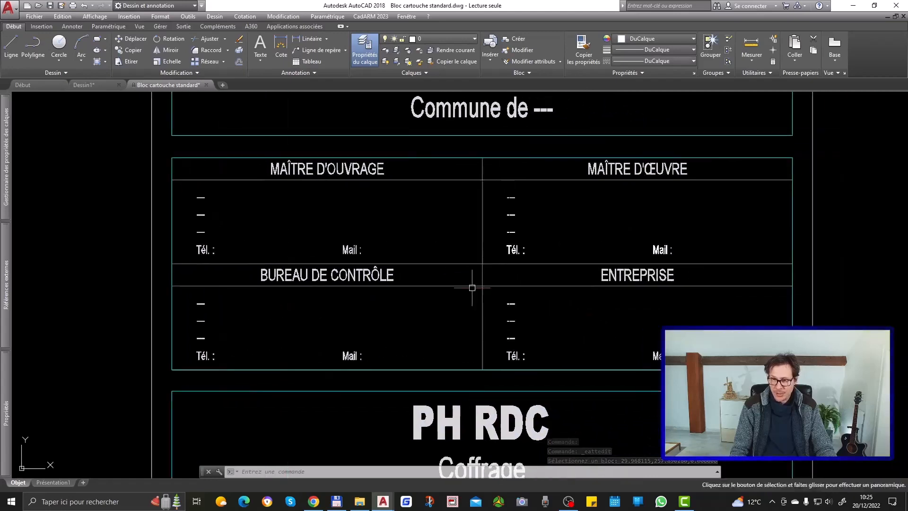
pyautogui.doubleClick(663, 168)
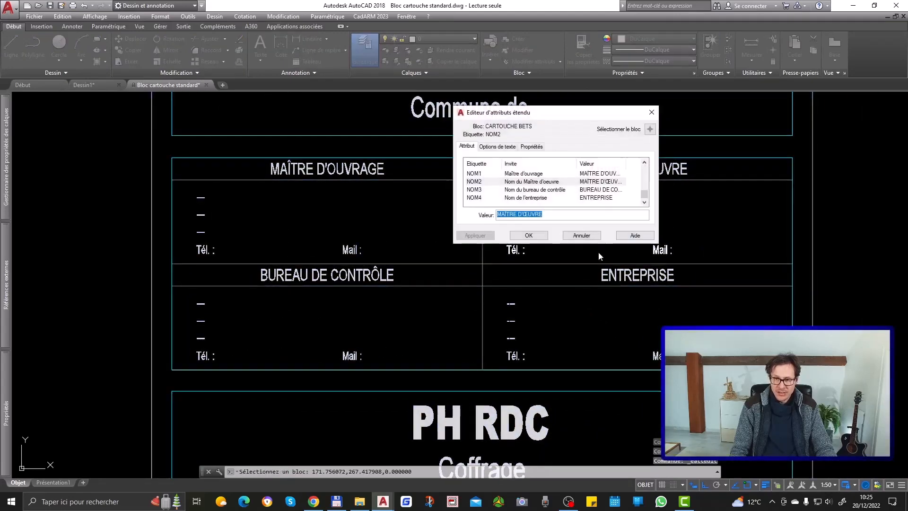
pyautogui.click(526, 236)
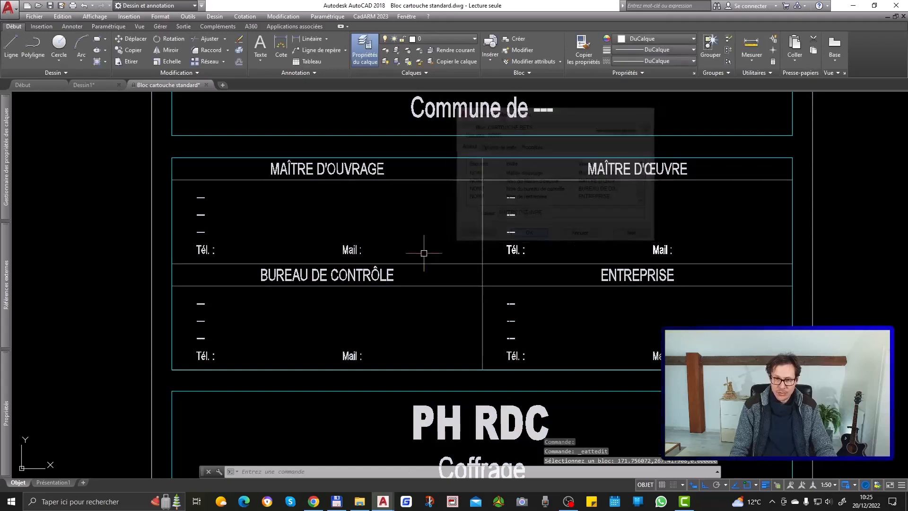
pyautogui.scroll(2, 331, 279)
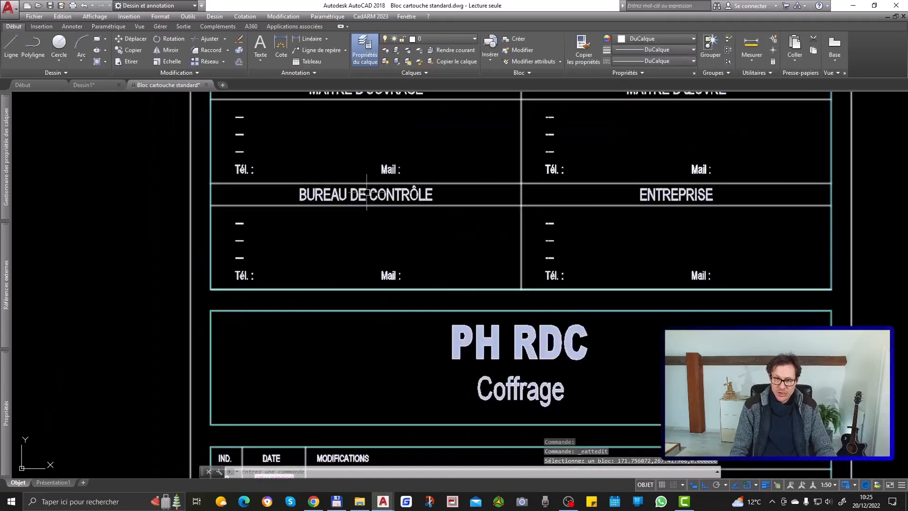
pyautogui.scroll(-4, 480, 225)
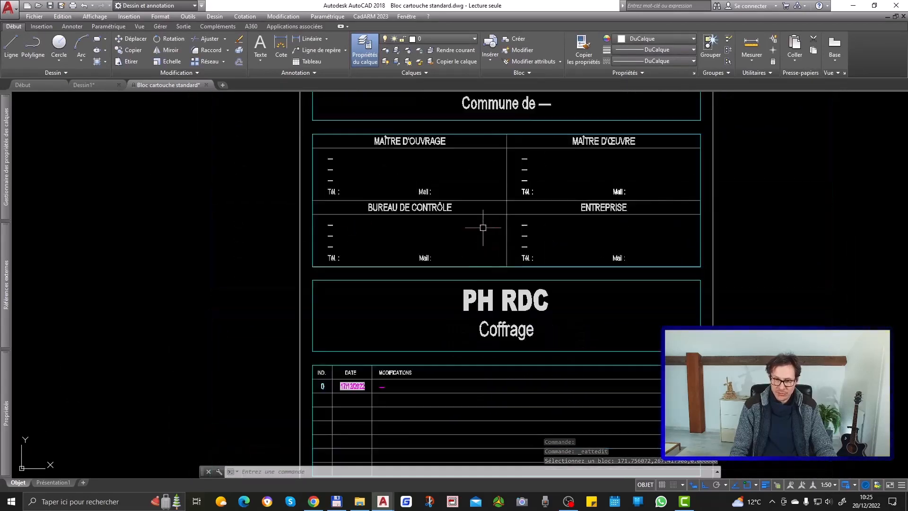
# Set the plan title attribute PLAN-1 to "PH R+1".
pyautogui.scroll(2, 518, 266)
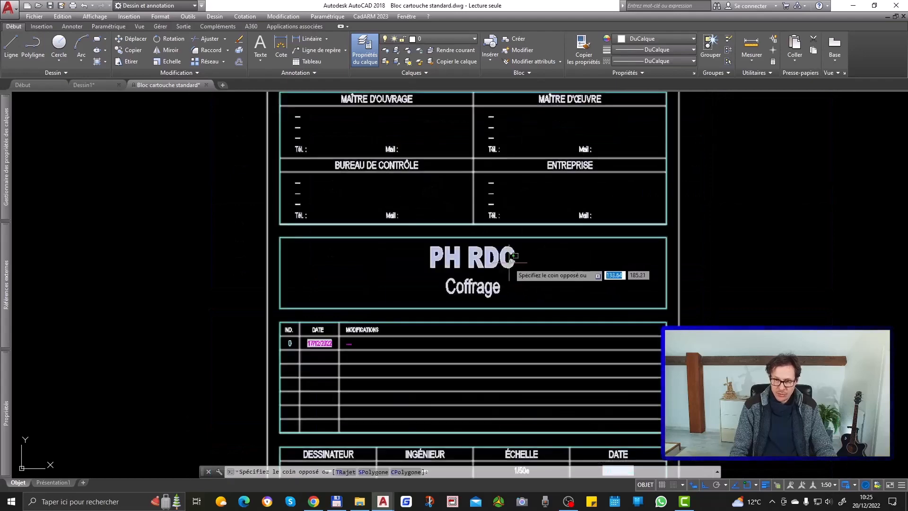
pyautogui.doubleClick(520, 266)
pyautogui.press('End')
pyautogui.press('BackSpace')
pyautogui.press('BackSpace')
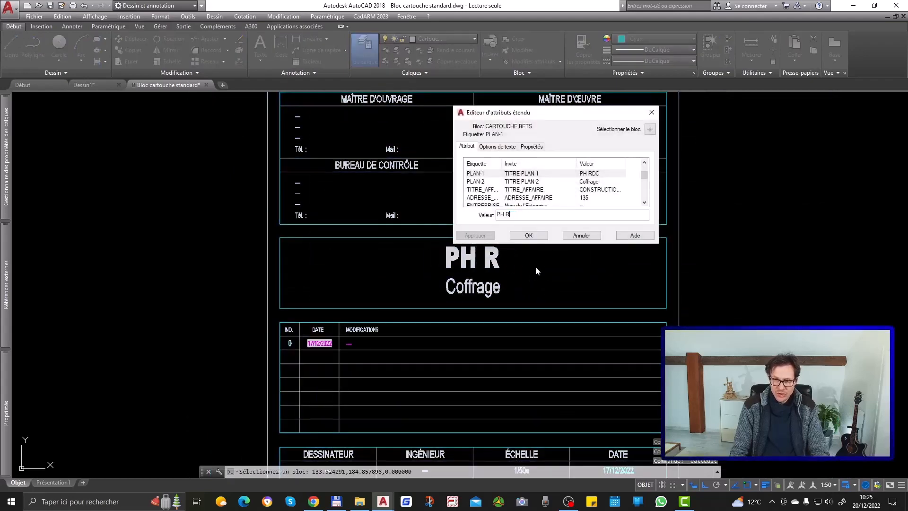
pyautogui.write('+1')
pyautogui.press('Return')
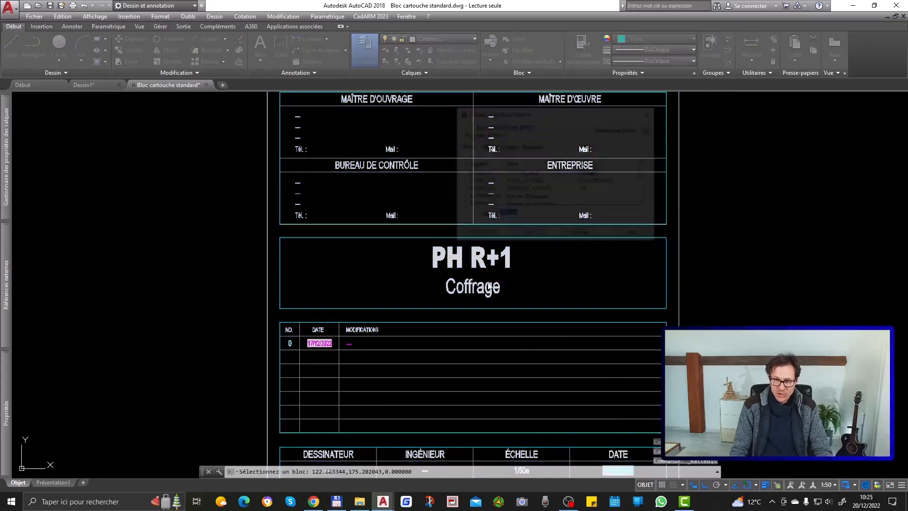
# Open the plan subtitle attribute PLAN-2 in the attribute editor and close the editor.
pyautogui.doubleClick(490, 286)
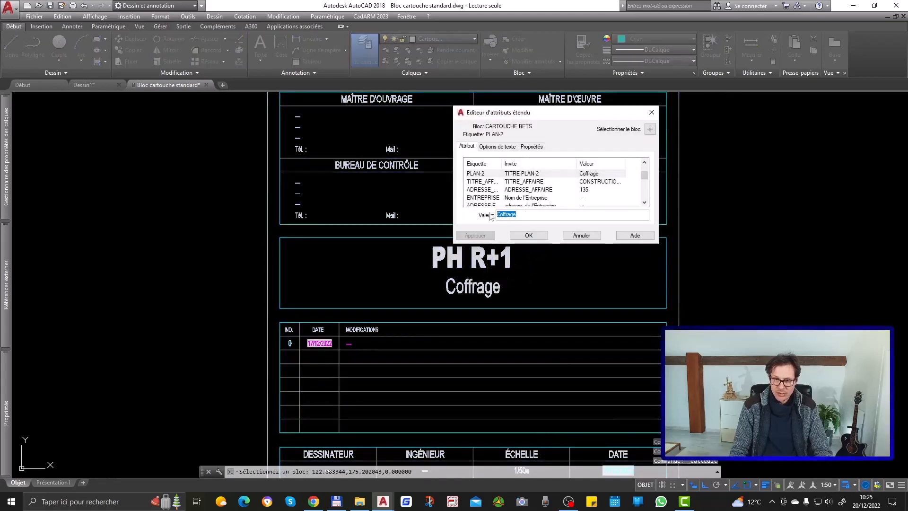
pyautogui.click(522, 215)
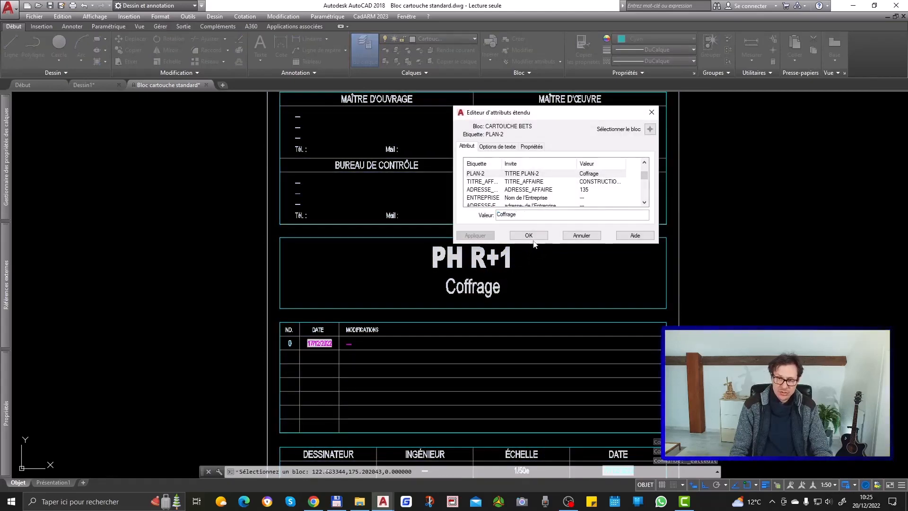
pyautogui.click(529, 236)
# Switch the title block's revision table to Indice A, and finally to Indice F.
pyautogui.moveTo(349, 422); pyautogui.dragTo(355, 299, button='middle')
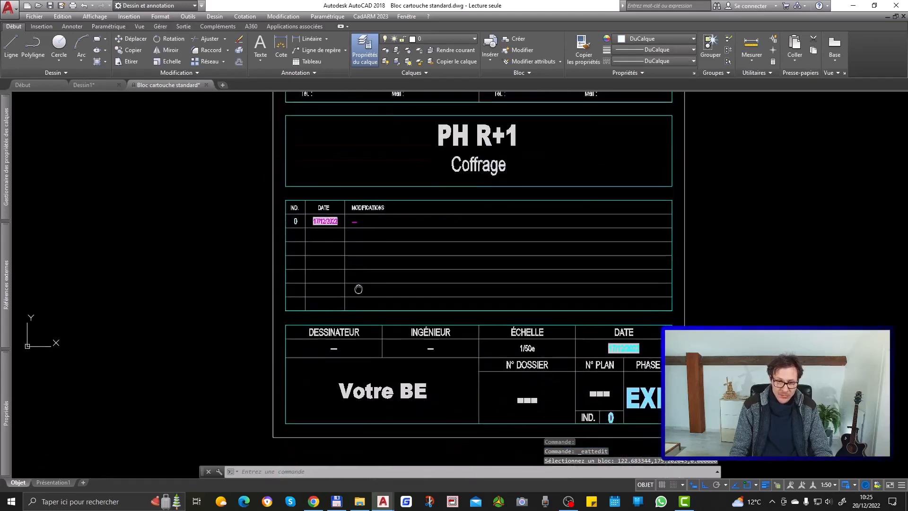
pyautogui.click(296, 221)
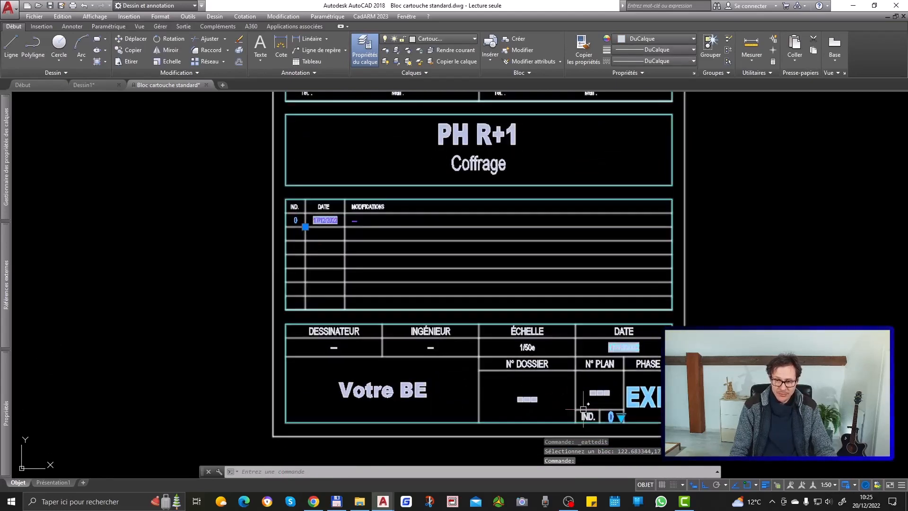
pyautogui.moveTo(583, 408)
pyautogui.mouseDown(button='middle')
pyautogui.moveTo(508, 371)
pyautogui.moveTo(515, 389)
pyautogui.mouseUp(button='middle')
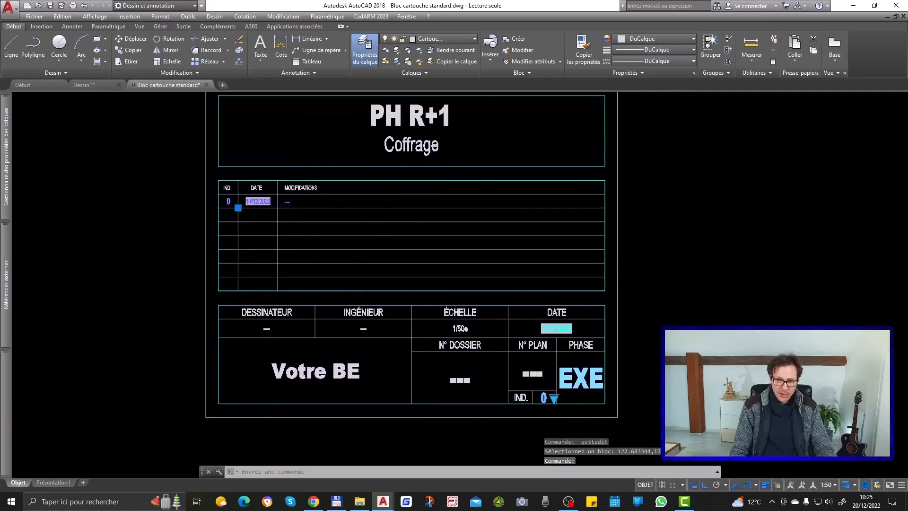
pyautogui.click(553, 399)
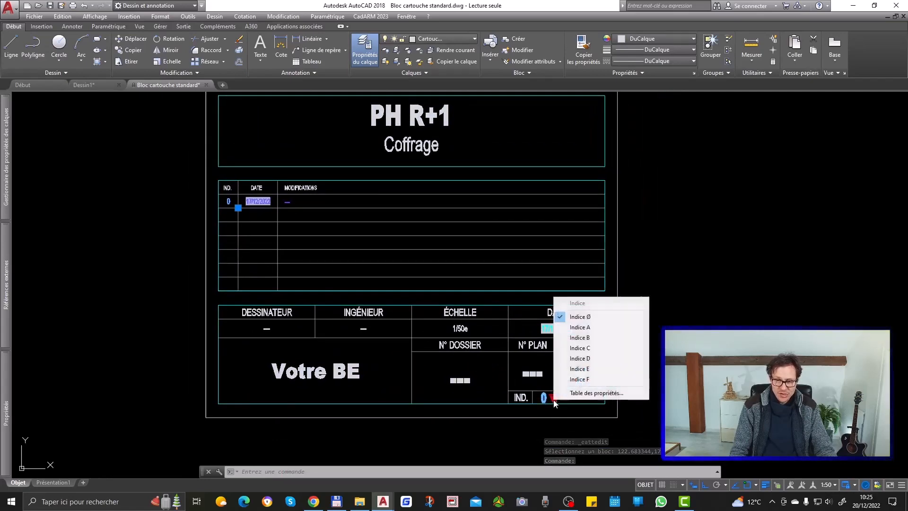
pyautogui.click(595, 328)
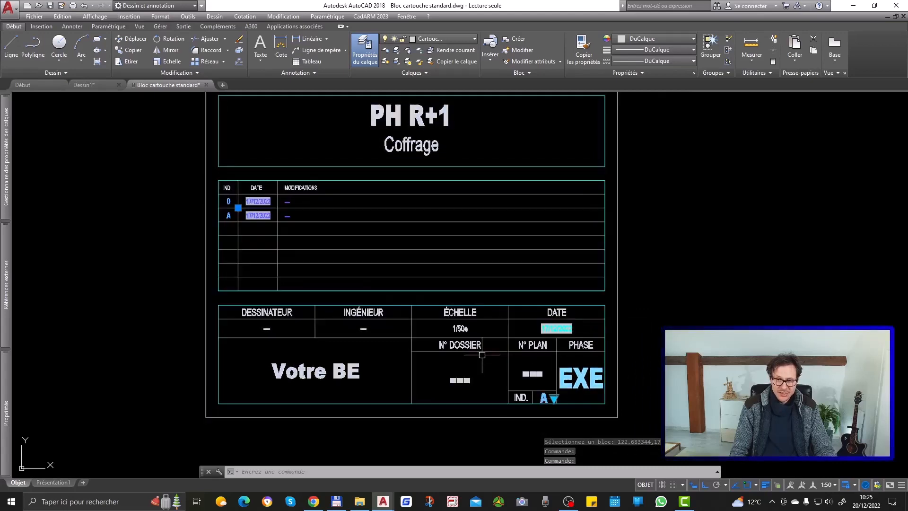
pyautogui.click(554, 398)
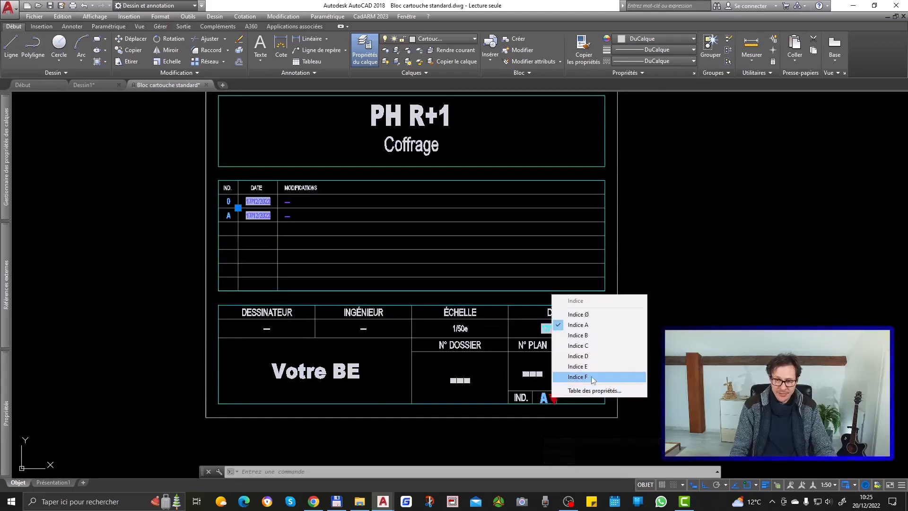
pyautogui.click(593, 376)
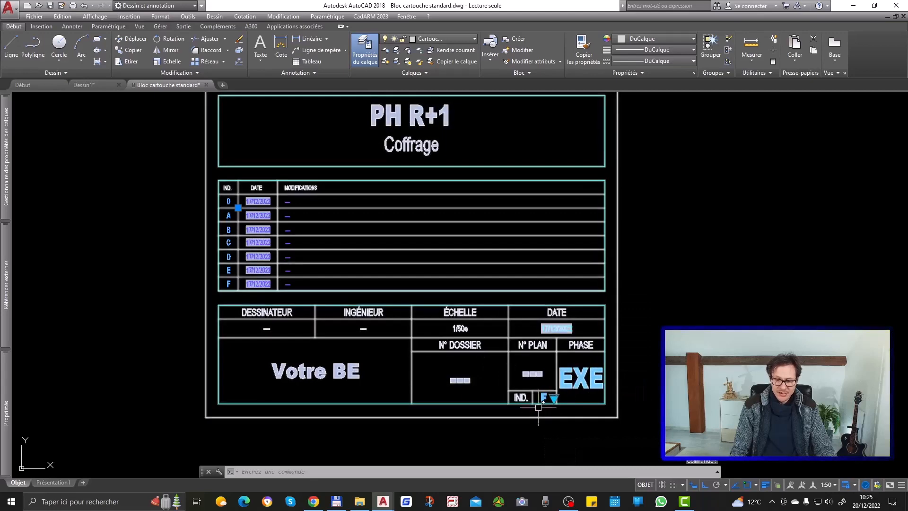
# Switch the title block's revision table to Indice Ø.
pyautogui.scroll(2, 233, 280)
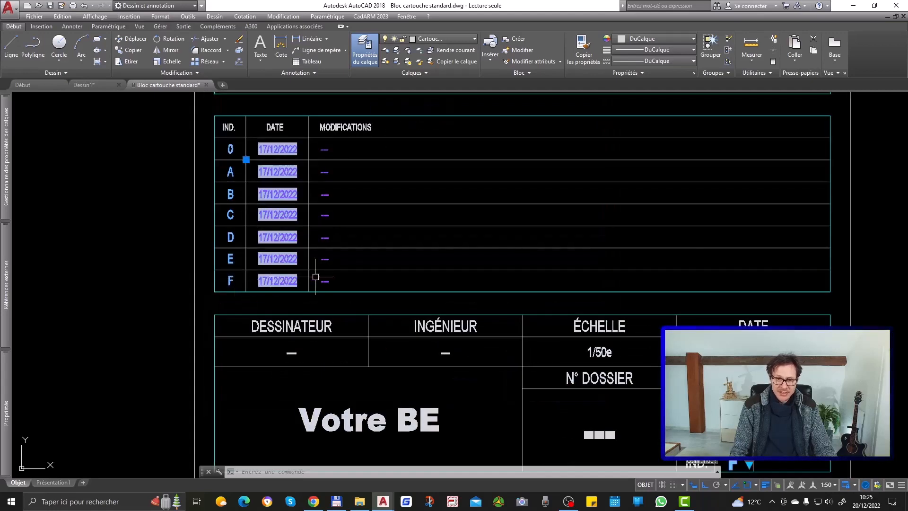
pyautogui.scroll(-2, 316, 276)
pyautogui.scroll(2, 563, 378)
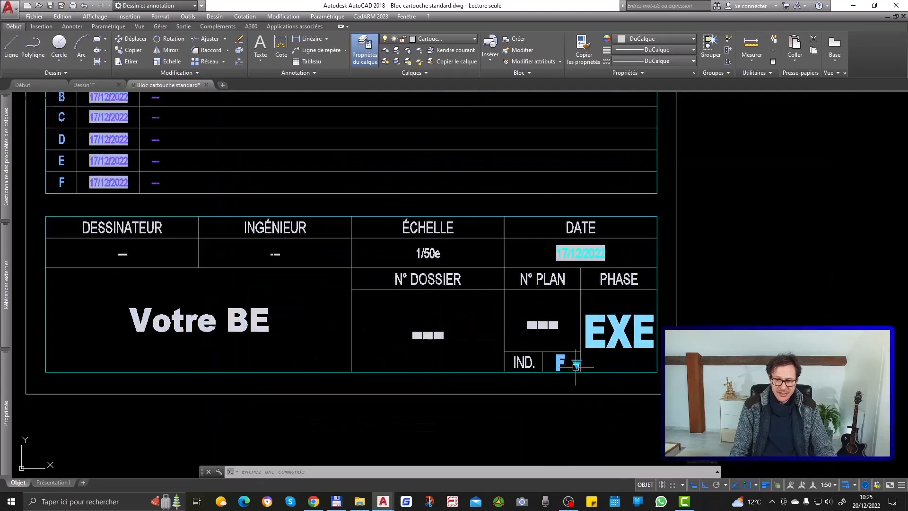
pyautogui.scroll(-1, 577, 365)
pyautogui.click(576, 364)
pyautogui.click(614, 388)
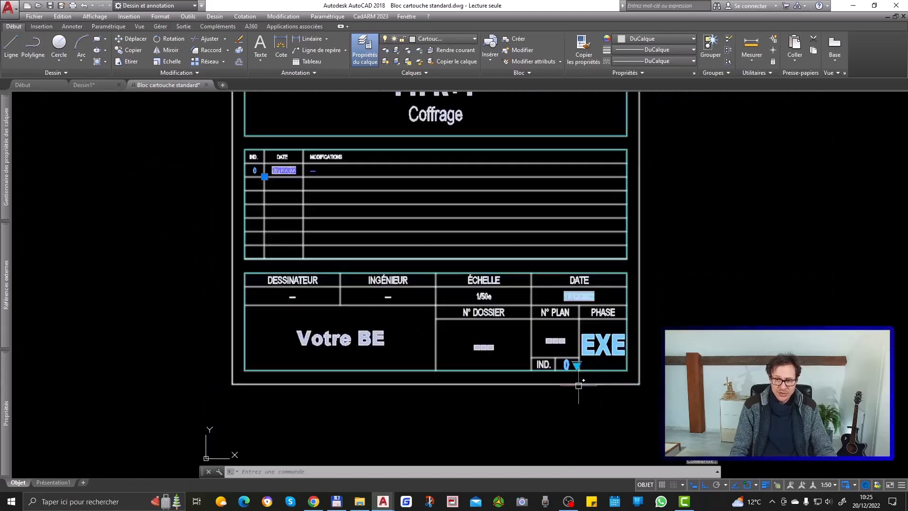
# Convert the date field of revision 0 (attribute DATE0) to plain text in the attribute editor and accept it.
pyautogui.scroll(1, 273, 180)
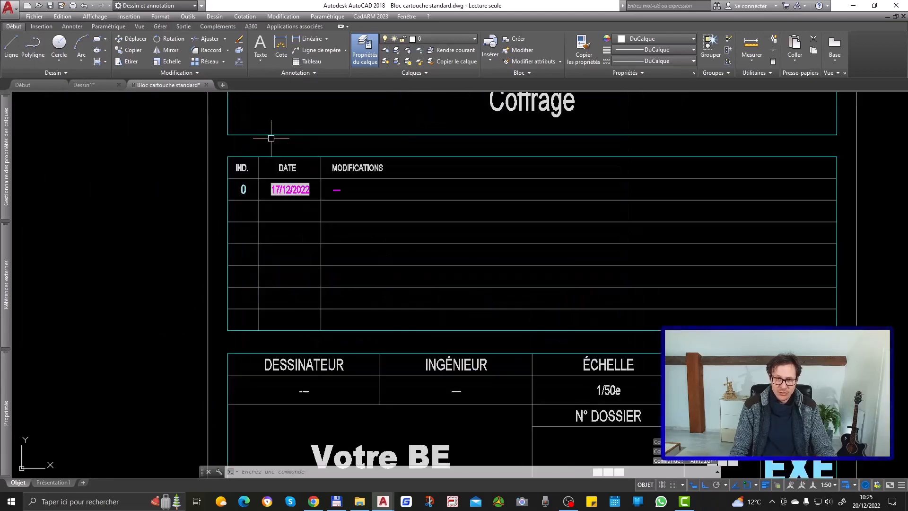
pyautogui.scroll(1, 282, 180)
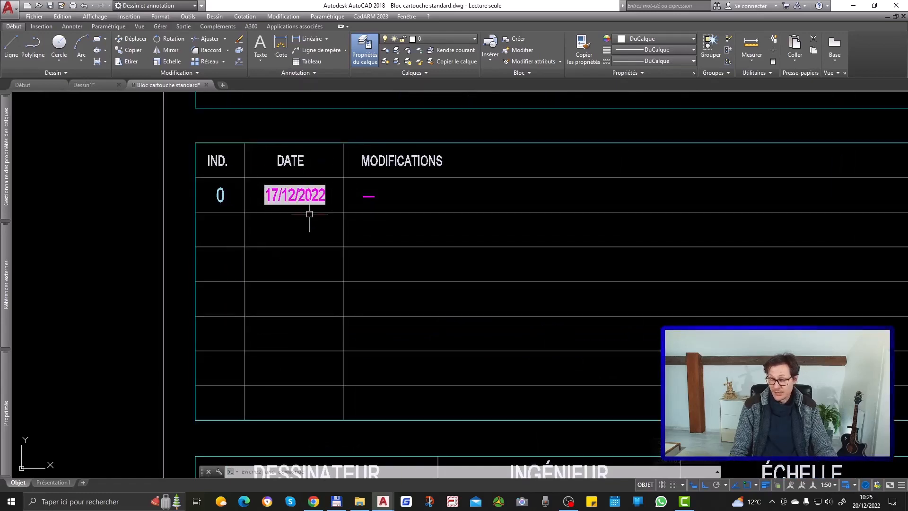
pyautogui.doubleClick(305, 198)
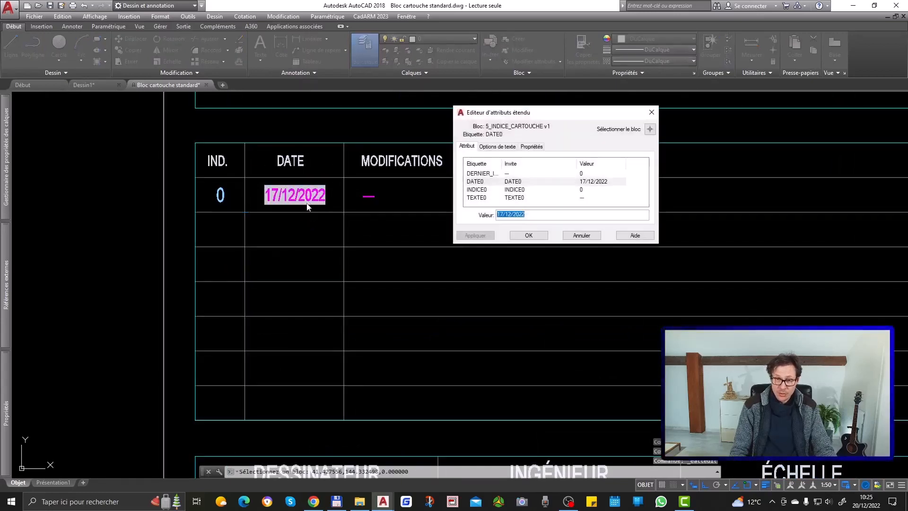
pyautogui.rightClick(502, 217)
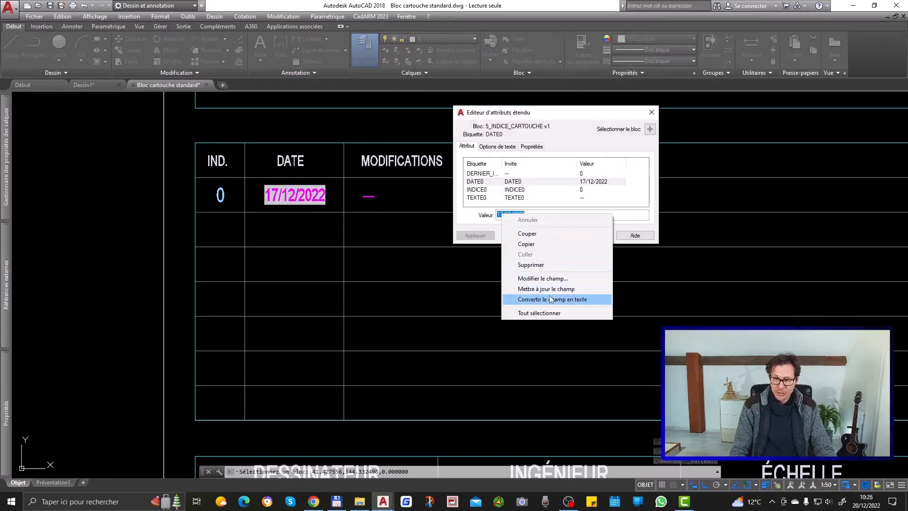
pyautogui.click(570, 300)
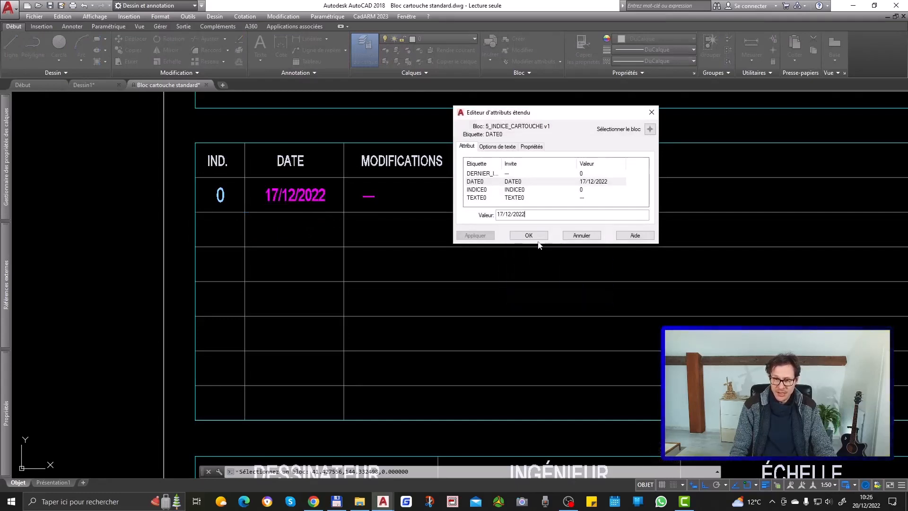
pyautogui.click(529, 235)
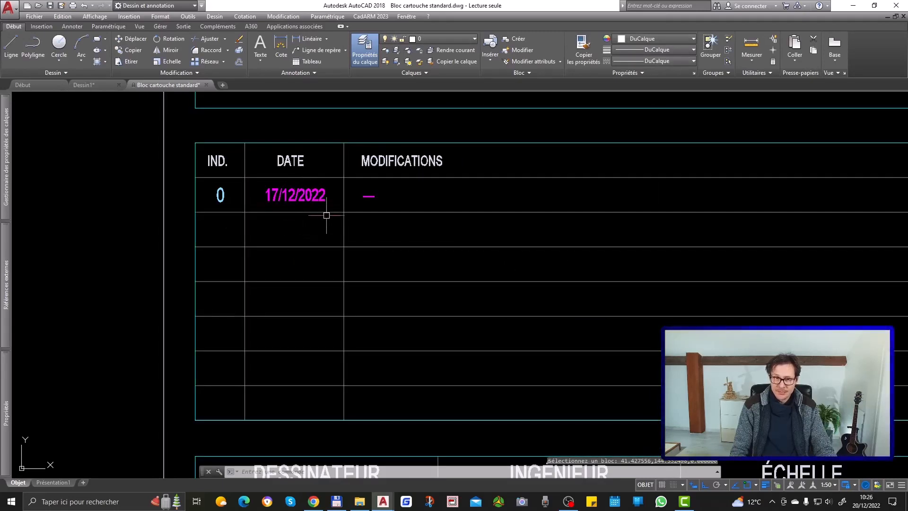
# Switch the title block's revision index to Indice A and deselect the block.
pyautogui.scroll(-4, 327, 215)
pyautogui.click(584, 386)
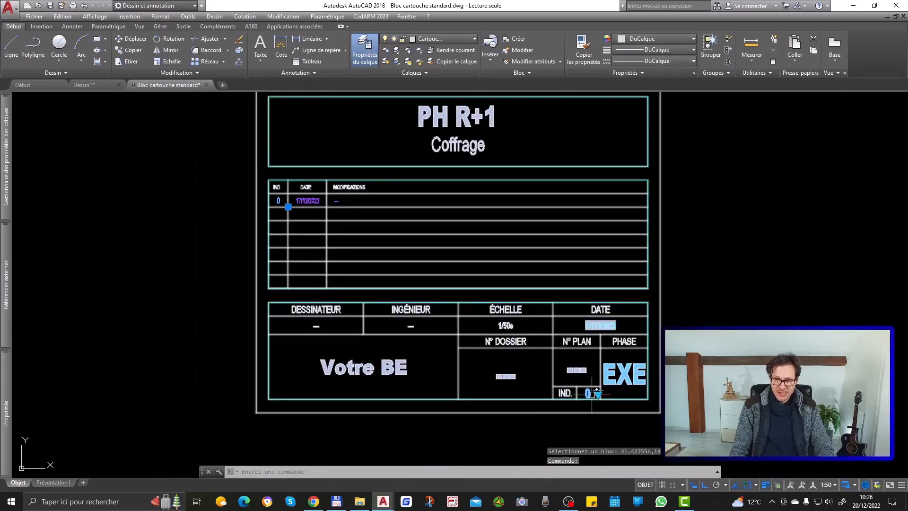
pyautogui.click(598, 394)
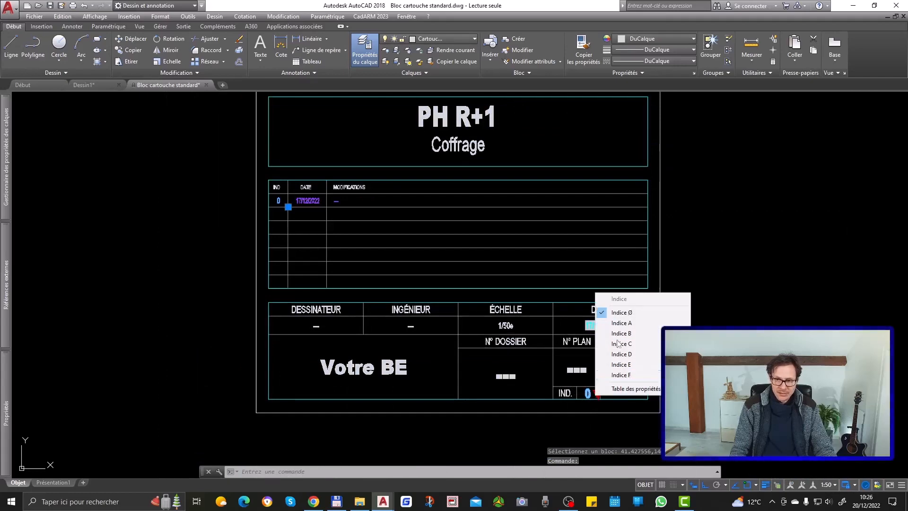
pyautogui.click(630, 322)
pyautogui.press('Escape')
pyautogui.scroll(4, 289, 205)
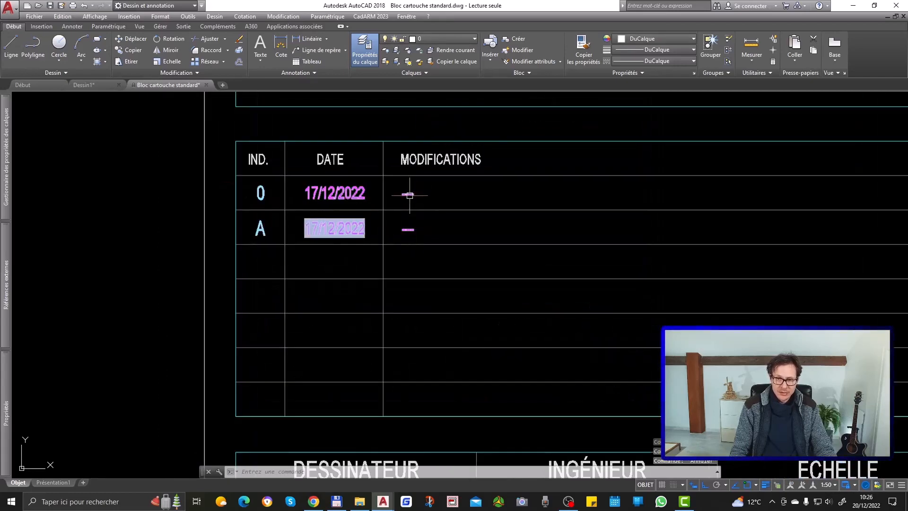
# Open the date attribute DATEA of revision A in the attribute editor and close the editor.
pyautogui.click(409, 233)
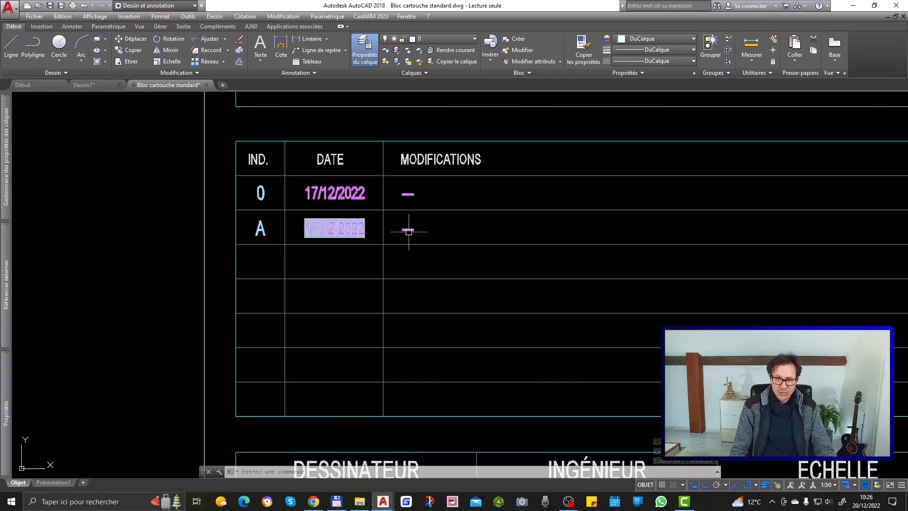
pyautogui.doubleClick(346, 231)
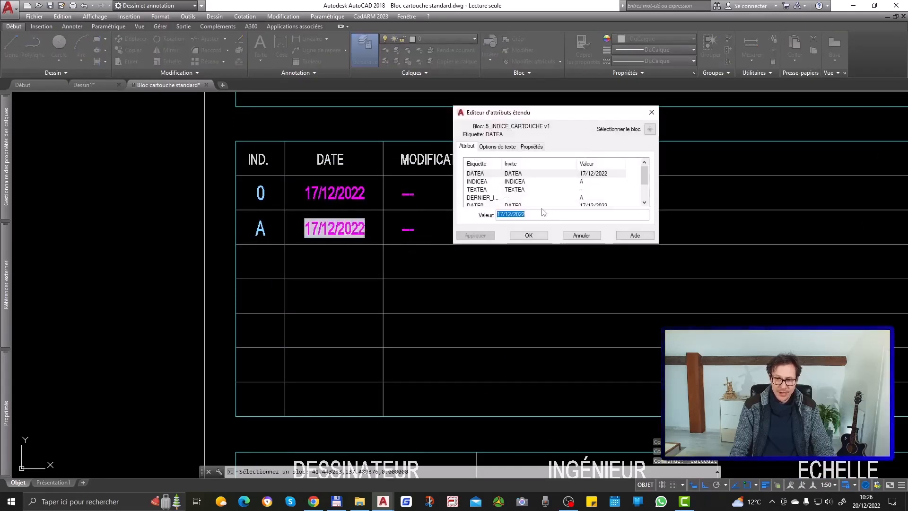
pyautogui.press('Return')
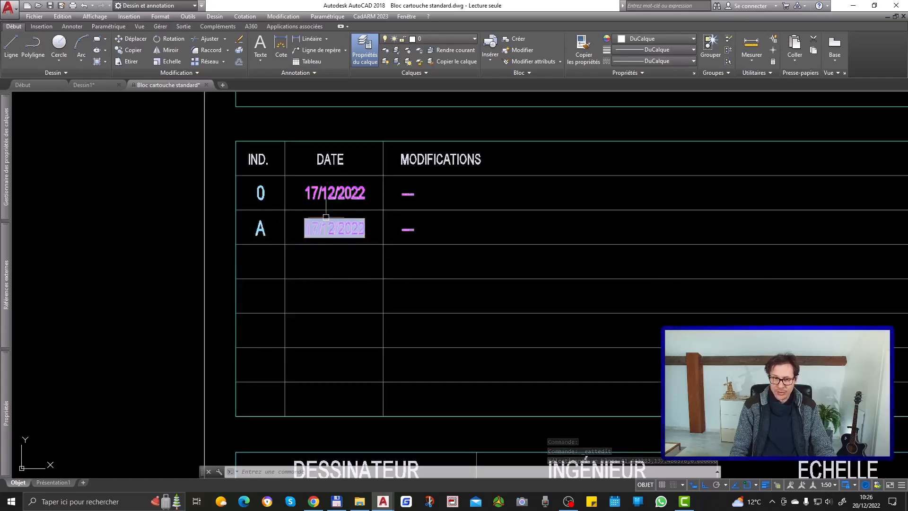
# Open the DESSINATEUR attribute in the attribute editor, close it, and view the scale, date, file number, plan number and phase cells.
pyautogui.scroll(-5, 331, 222)
pyautogui.scroll(4, 476, 364)
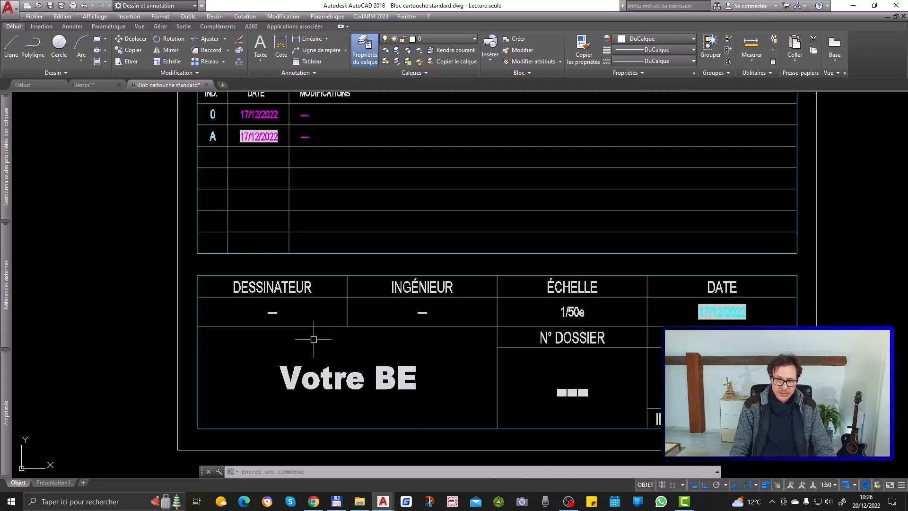
pyautogui.click(276, 315)
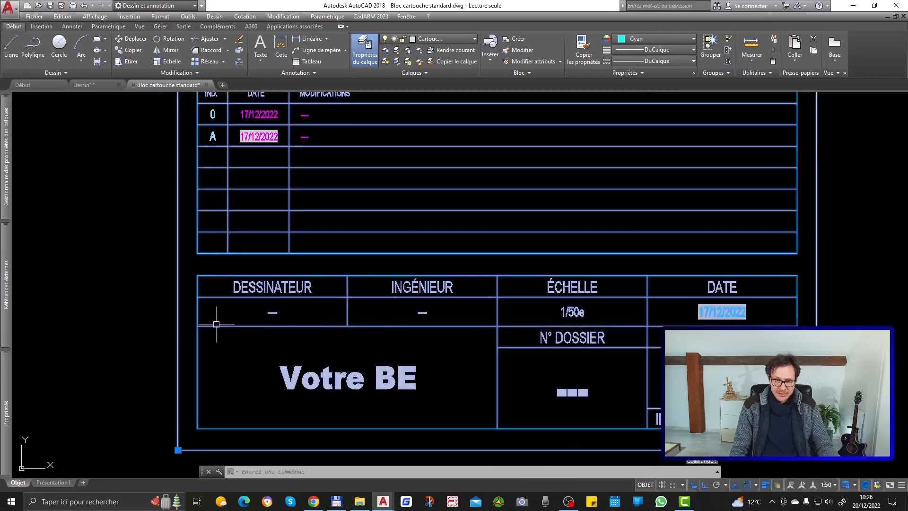
pyautogui.doubleClick(272, 314)
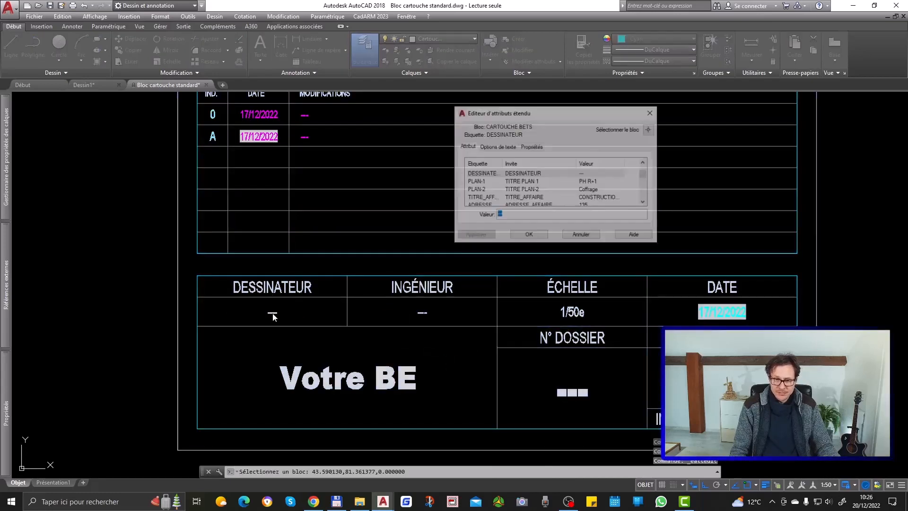
pyautogui.press('Escape')
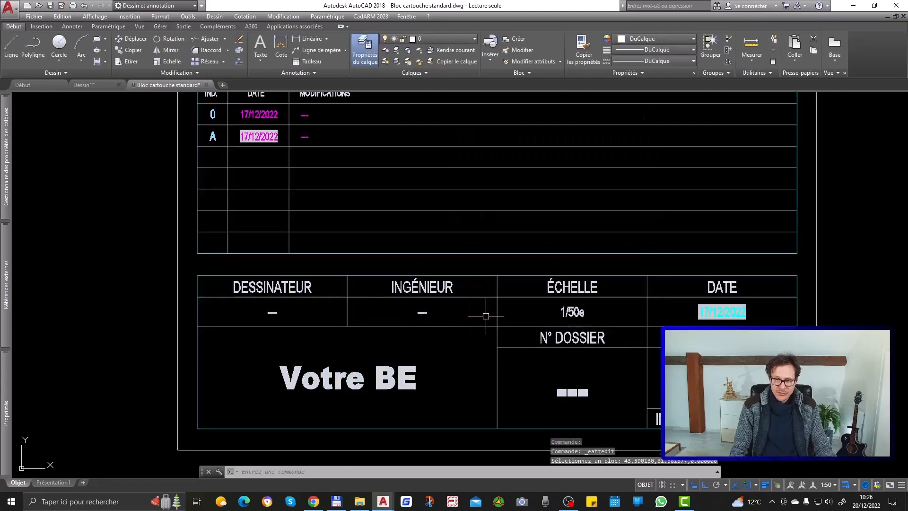
pyautogui.moveTo(551, 321); pyautogui.dragTo(485, 282, button='middle')
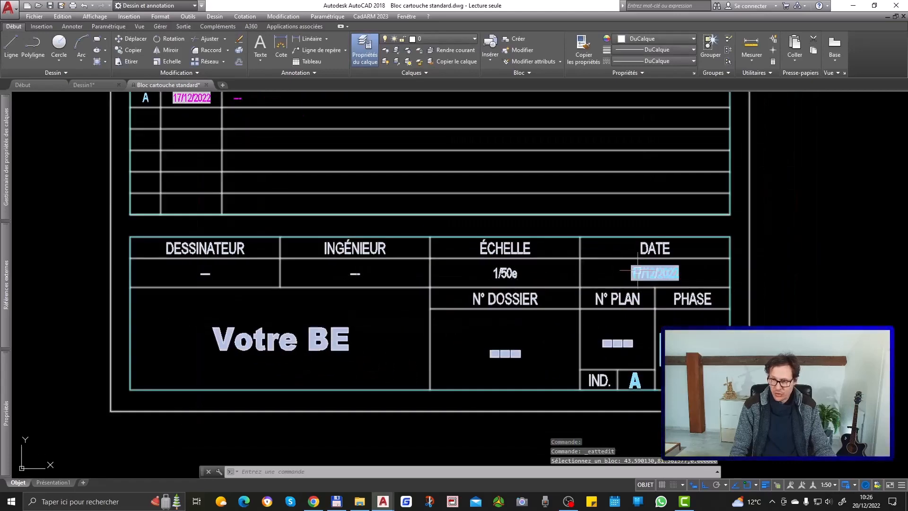
pyautogui.scroll(1, 657, 275)
pyautogui.moveTo(621, 322); pyautogui.dragTo(538, 243, button='middle')
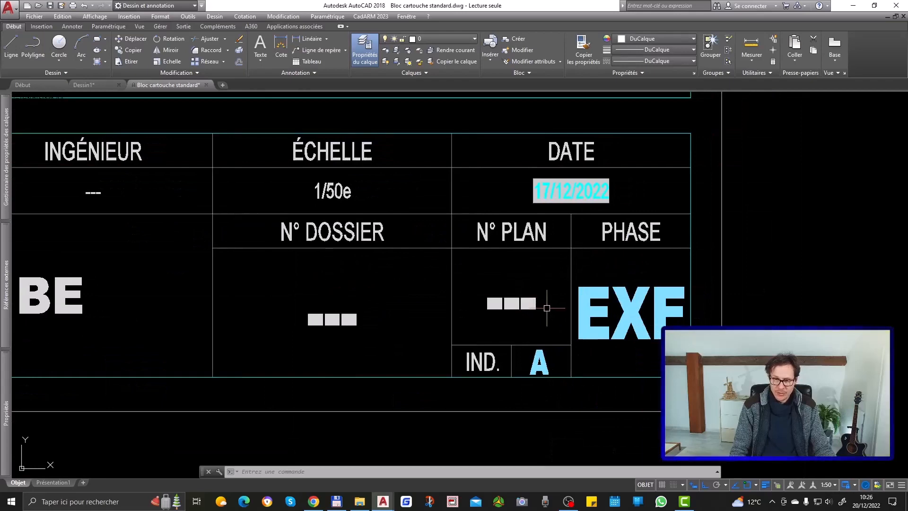
pyautogui.scroll(-2, 546, 308)
pyautogui.scroll(-4, 553, 321)
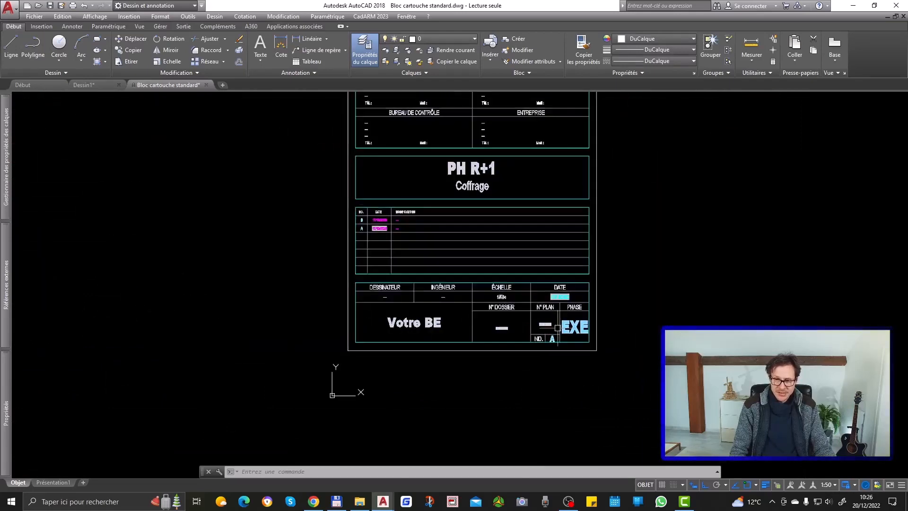
# Open the title block containing the "Votre BE" text in the Block Editor.
pyautogui.scroll(4, 430, 324)
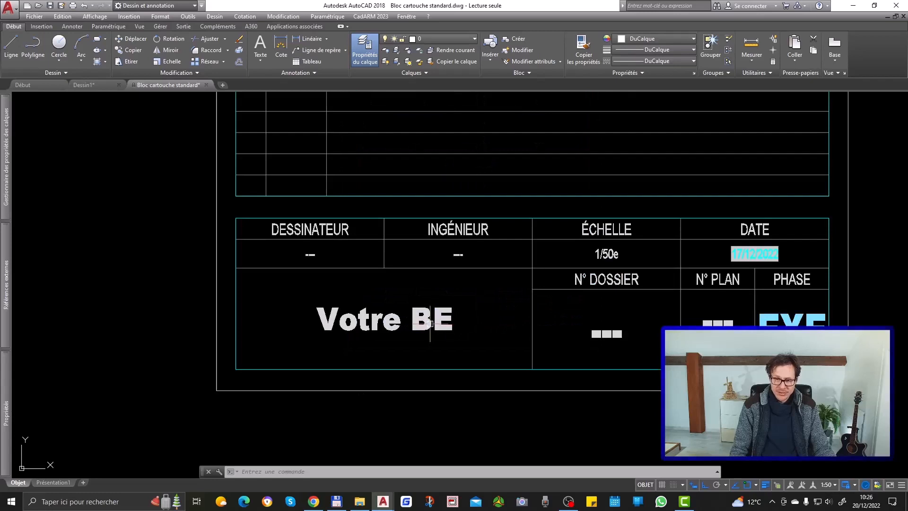
pyautogui.click(430, 324)
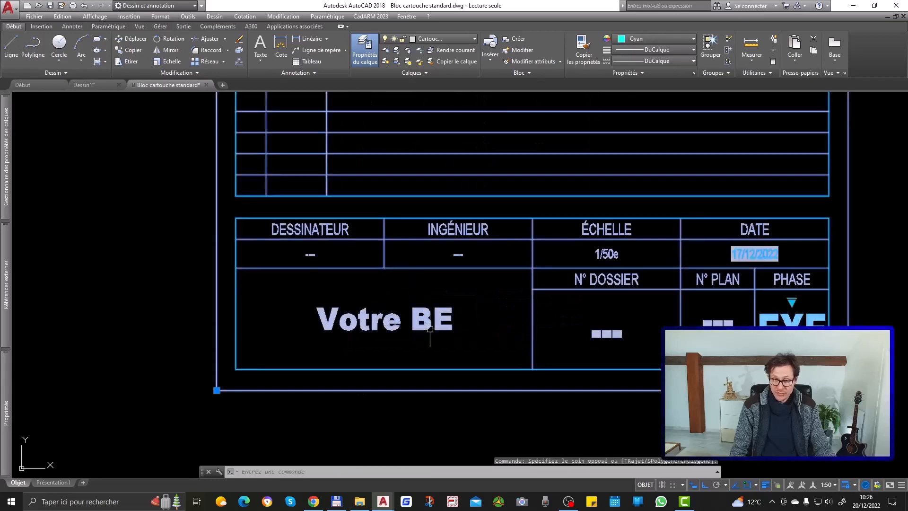
pyautogui.rightClick(382, 304)
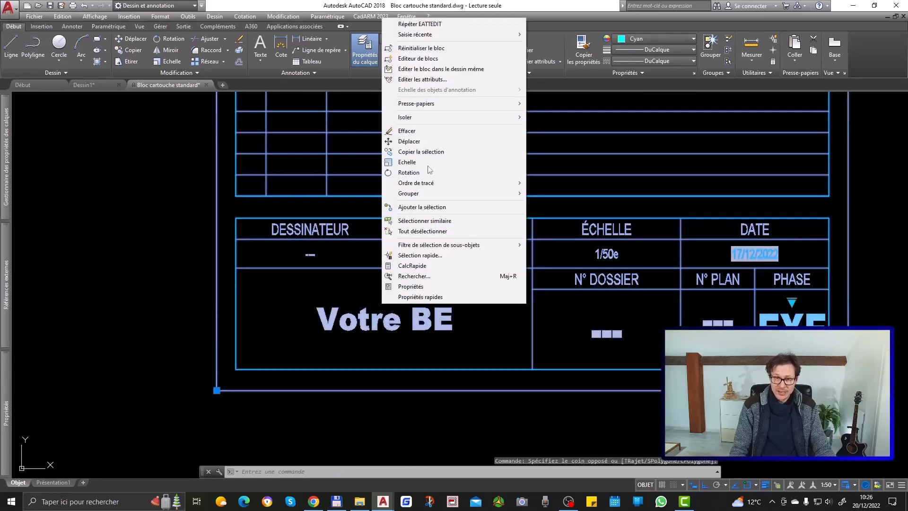
pyautogui.click(406, 59)
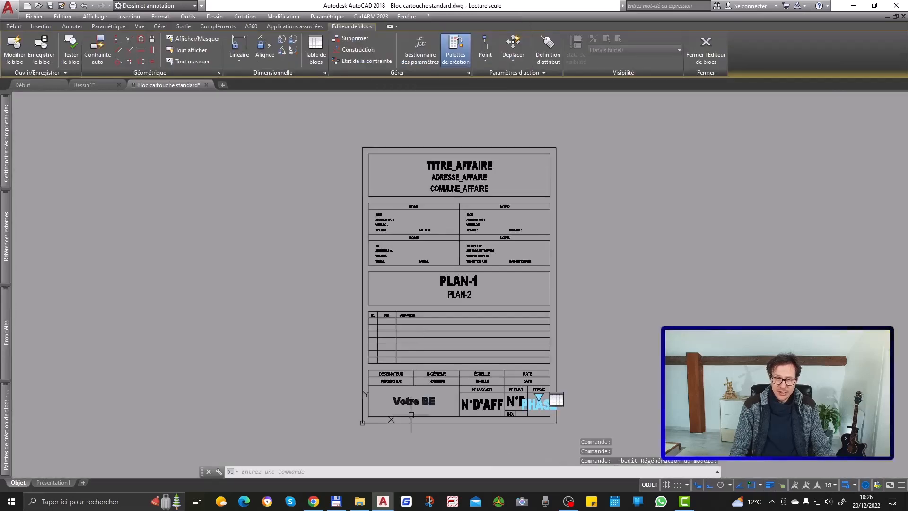
# Replace the "Votre BE" multiline text with "BE FER" and start a new line below it.
pyautogui.scroll(5, 412, 420)
pyautogui.click(413, 342)
pyautogui.click(412, 342)
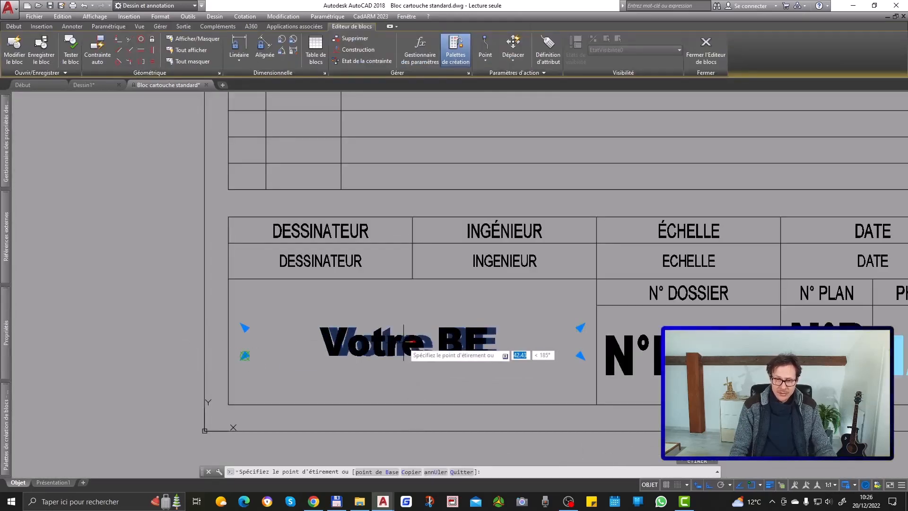
pyautogui.press('Escape')
pyautogui.doubleClick(401, 341)
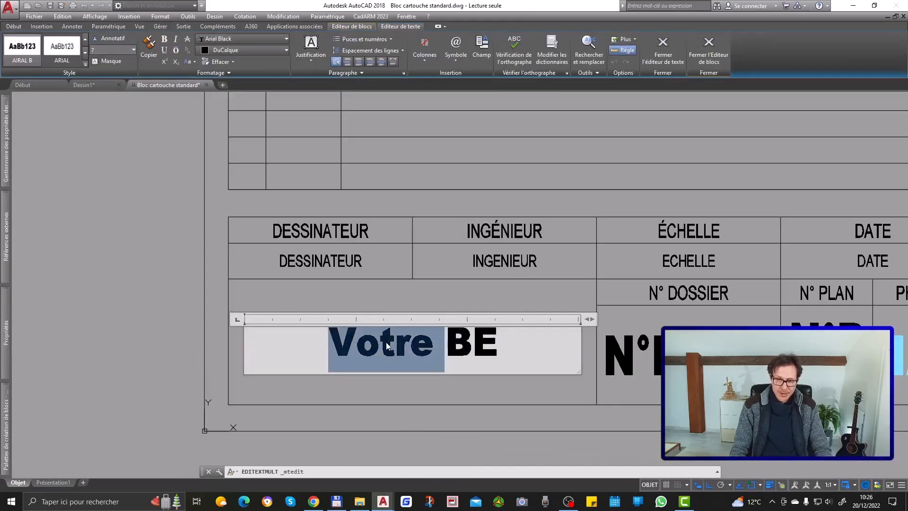
pyautogui.press('Delete')
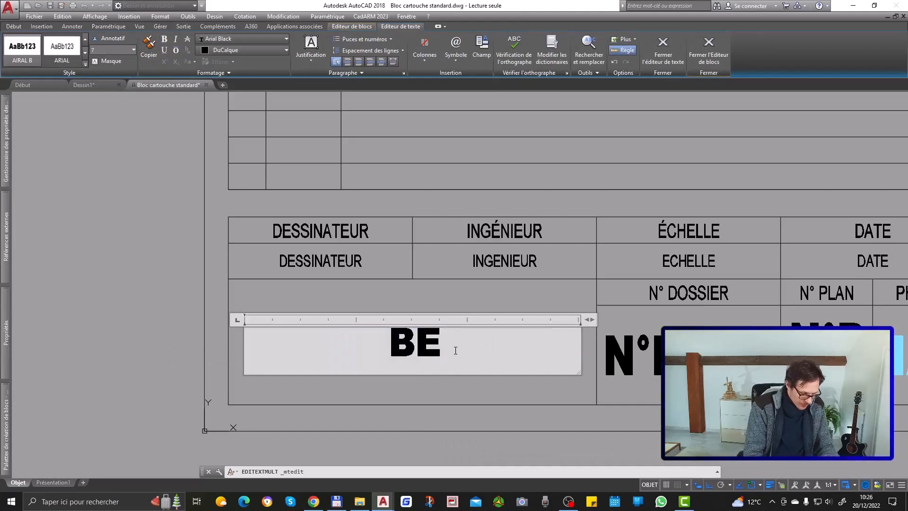
pyautogui.write('FER')
pyautogui.press('Return')
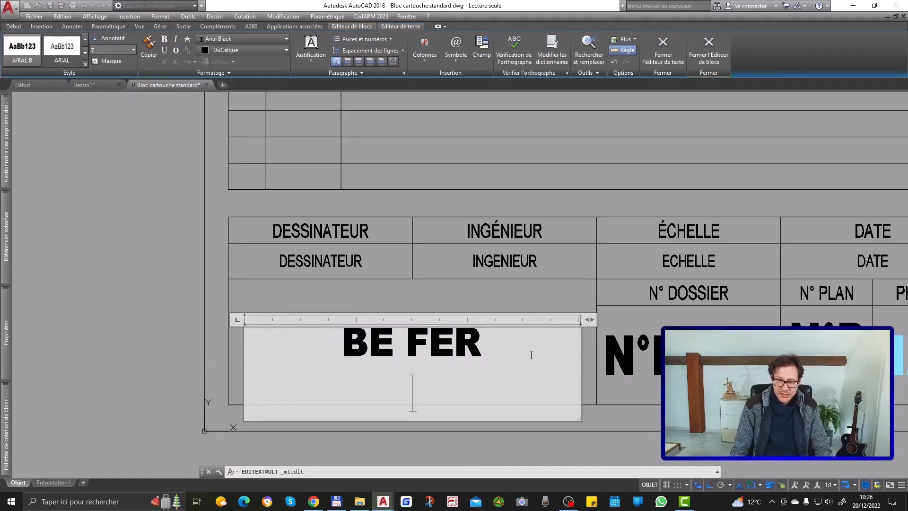
# Add the design office's street address and its postcode with city on two lines below "BE FER".
pyautogui.write('8')
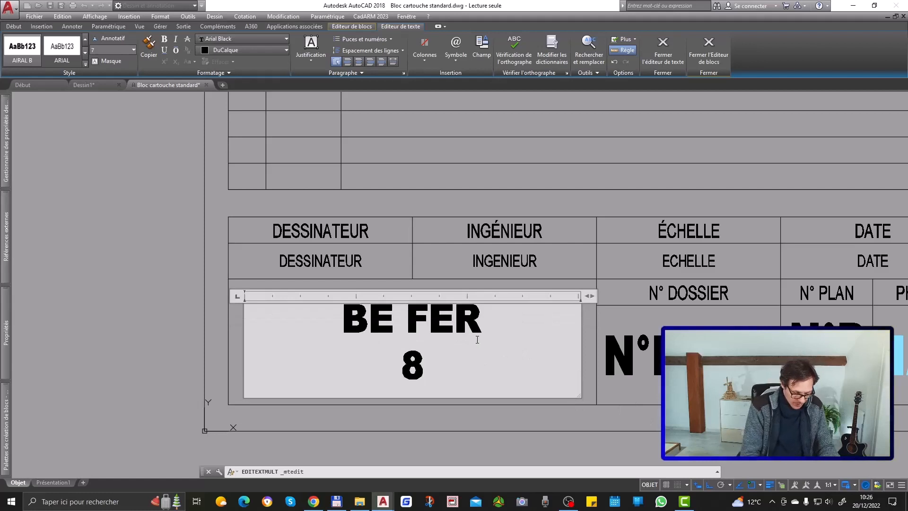
pyautogui.write(' pass')
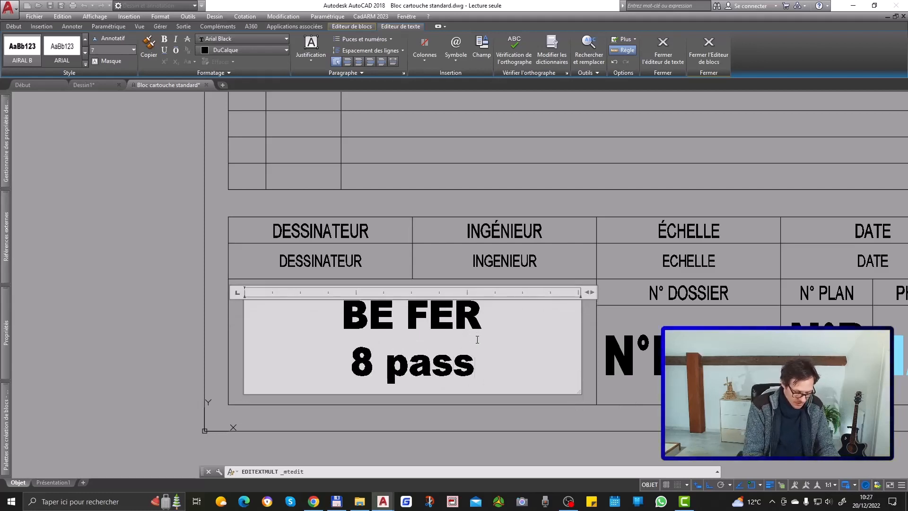
pyautogui.write(' M')
pyautogui.press('Return')
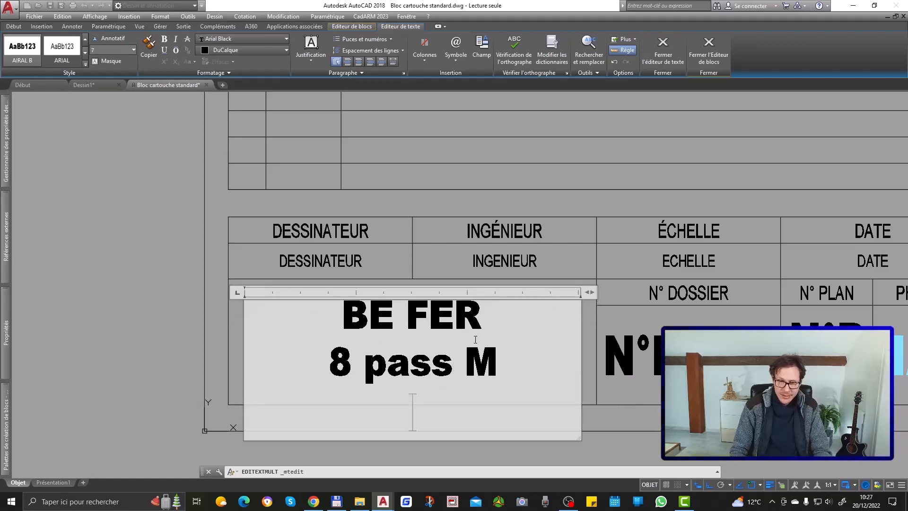
pyautogui.write('384')
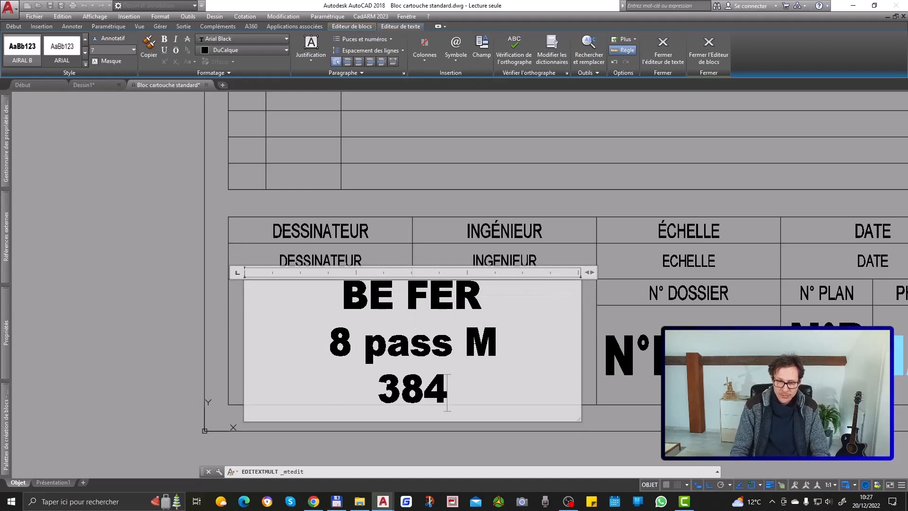
pyautogui.press('BackSpace')
pyautogui.write('000')
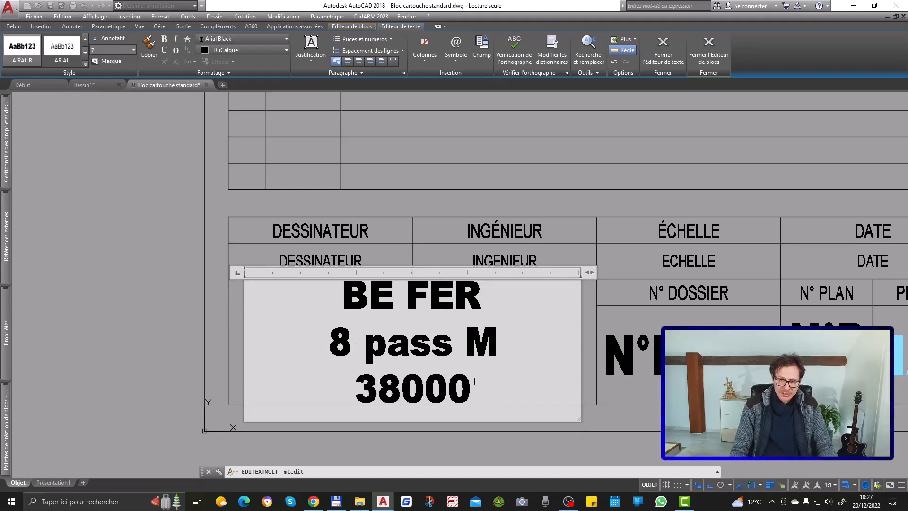
pyautogui.write(' GRENOBLME')
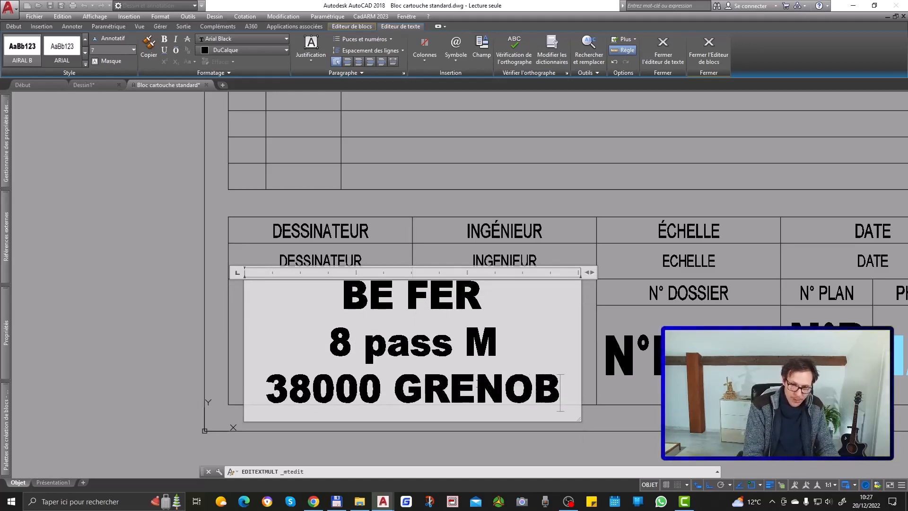
pyautogui.press('BackSpace')
pyautogui.press('BackSpace')
pyautogui.write('E')
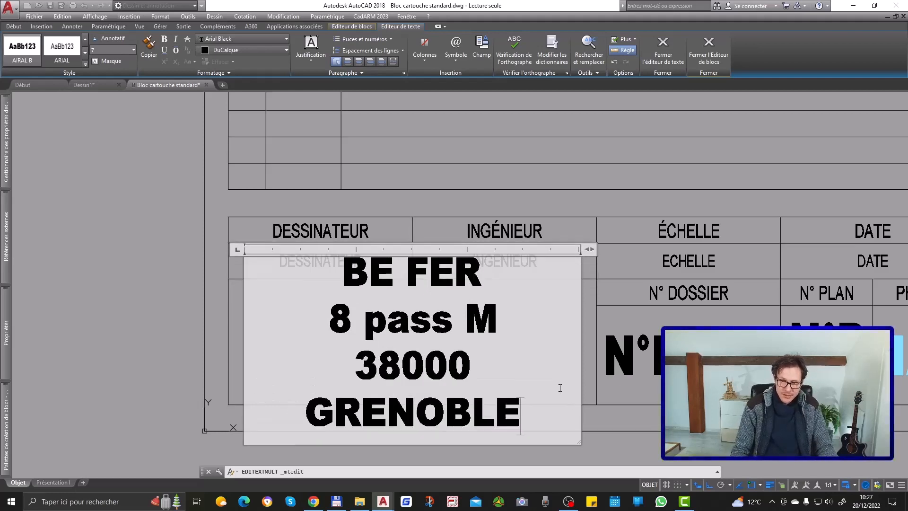
# Set the two address lines below "BE FER" to text height 5 and the Arial font, without italics.
pyautogui.moveTo(523, 416); pyautogui.dragTo(328, 322)
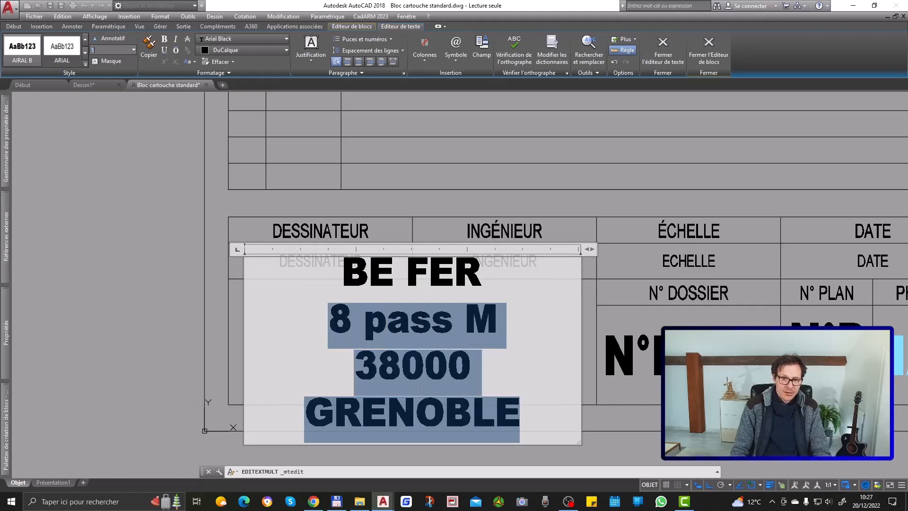
pyautogui.write('5')
pyautogui.press('Return')
pyautogui.click(226, 42)
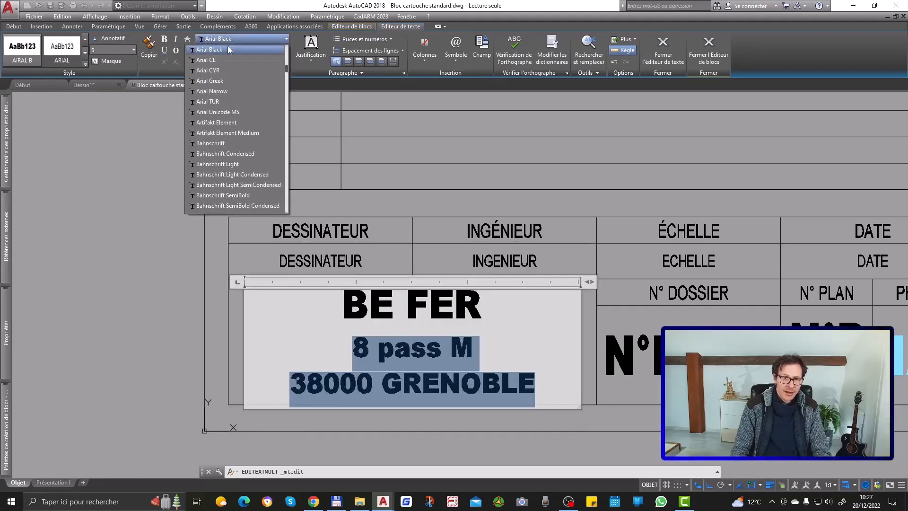
pyautogui.click(210, 60)
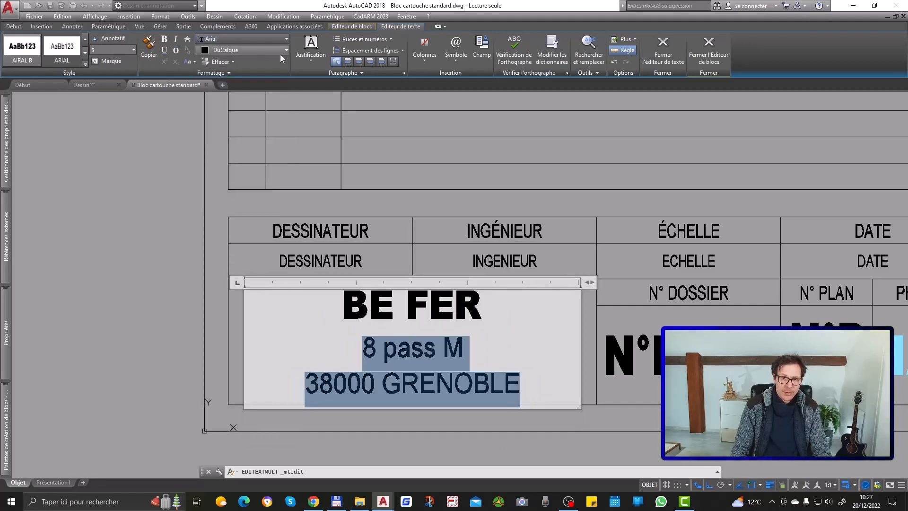
pyautogui.click(176, 40)
pyautogui.click(175, 39)
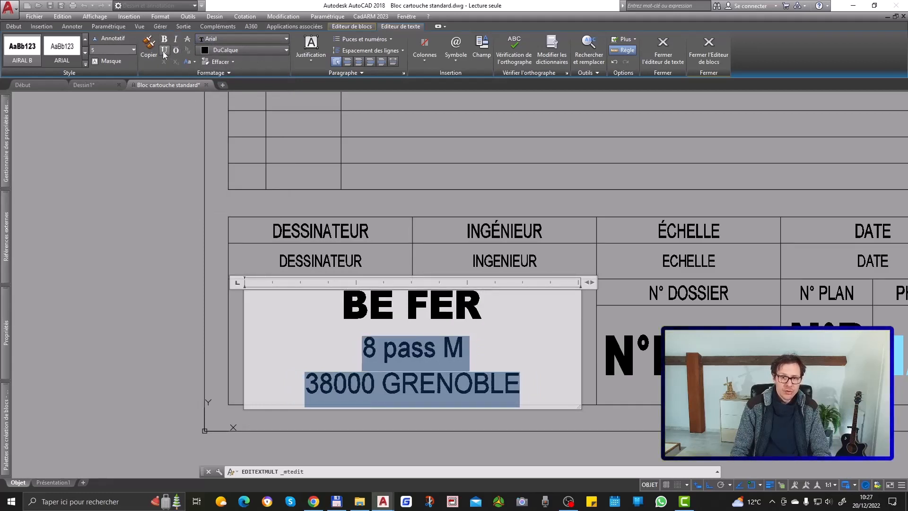
# Finish the text edit and close the Block Editor, saving the changes to the title block.
pyautogui.click(131, 270)
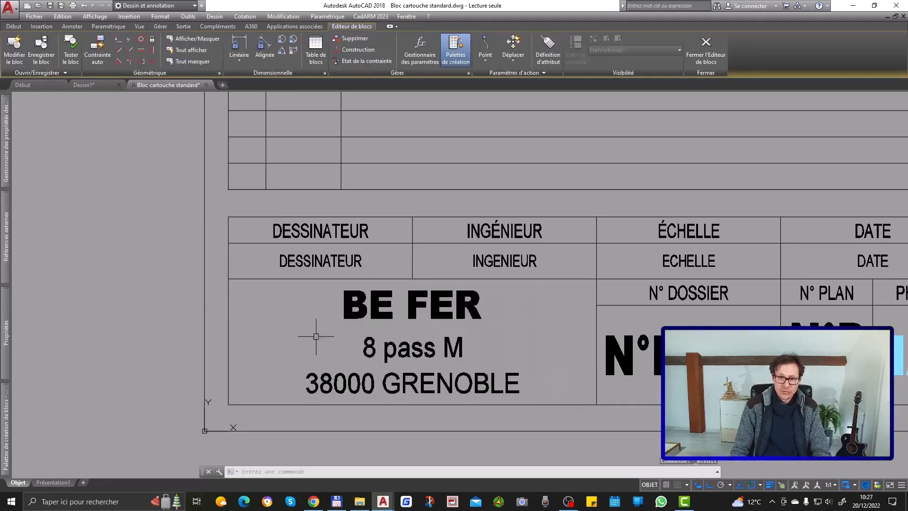
pyautogui.click(716, 63)
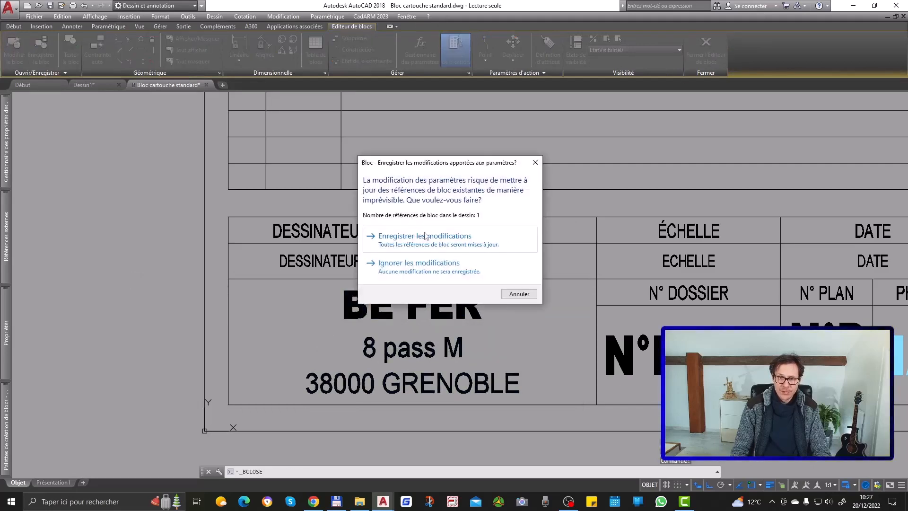
pyautogui.click(425, 236)
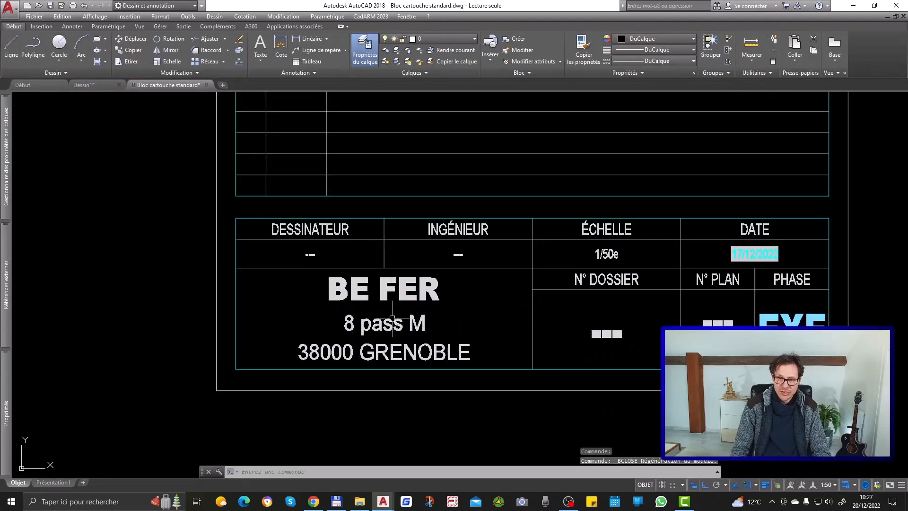
pyautogui.scroll(-3, 392, 319)
pyautogui.scroll(1, 354, 358)
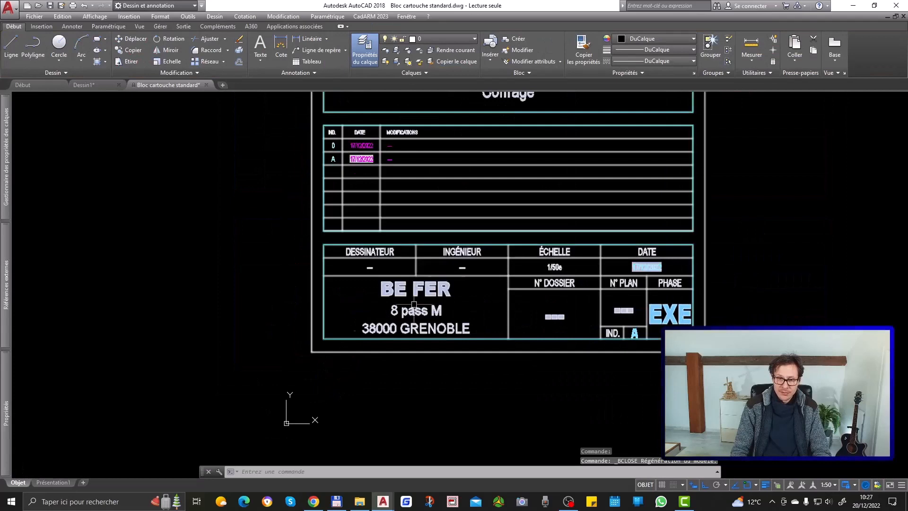
pyautogui.click(463, 352)
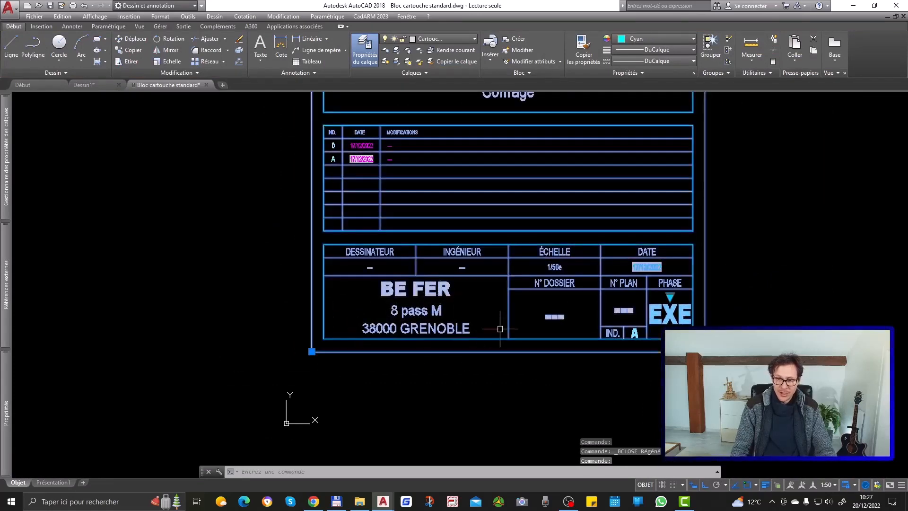
pyautogui.press('Escape')
pyautogui.scroll(-3, 500, 328)
pyautogui.scroll(2, 518, 262)
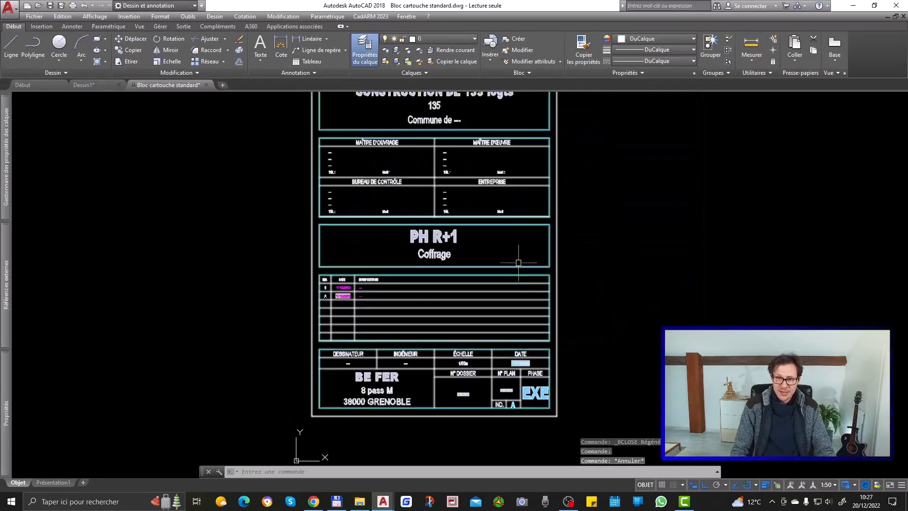
# Copy the whole title block once, placing the duplicate beside the original with a small gap.
pyautogui.scroll(-2, 340, 322)
pyautogui.click(279, 118)
pyautogui.click(543, 412)
pyautogui.moveTo(494, 338)
pyautogui.mouseDown(button='middle')
pyautogui.moveTo(383, 320)
pyautogui.moveTo(219, 318)
pyautogui.mouseUp(button='middle')
pyautogui.write('co')
pyautogui.press('space')
pyautogui.click(235, 264)
pyautogui.press('Return')
pyautogui.moveTo(423, 281); pyautogui.dragTo(504, 282, button='middle')
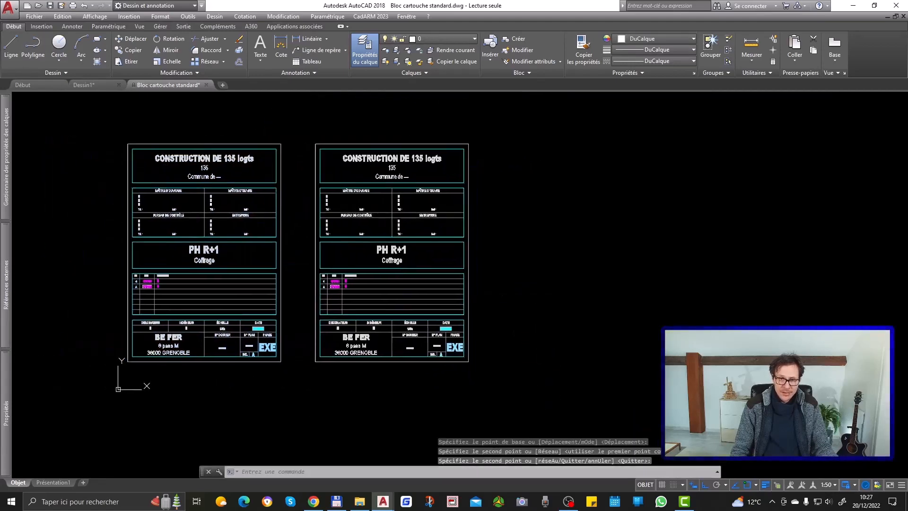
# Select both title blocks together, examine their shared attributes in the object properties, and clear the selection.
pyautogui.click(352, 173)
pyautogui.click(344, 150)
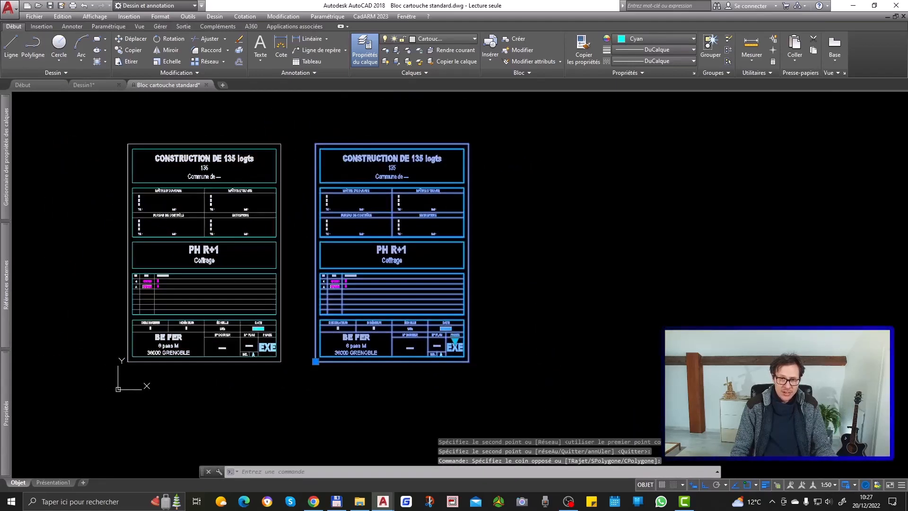
pyautogui.click(80, 328)
pyautogui.click(7, 402)
pyautogui.scroll(-2, 112, 336)
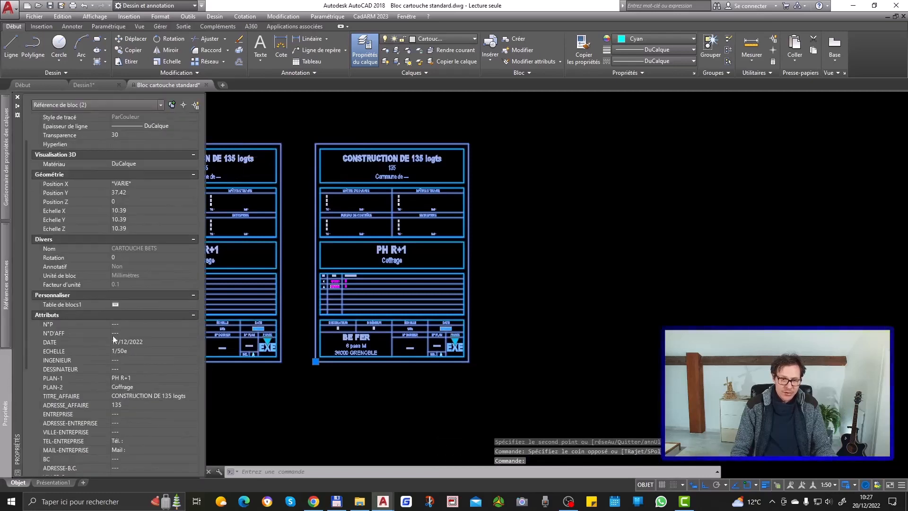
pyautogui.scroll(-3, 130, 378)
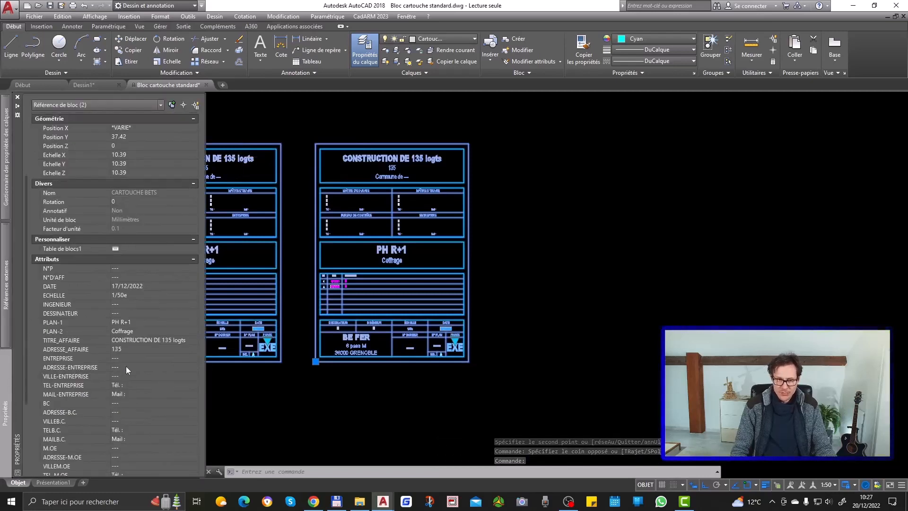
pyautogui.moveTo(294, 312); pyautogui.dragTo(370, 326, button='middle')
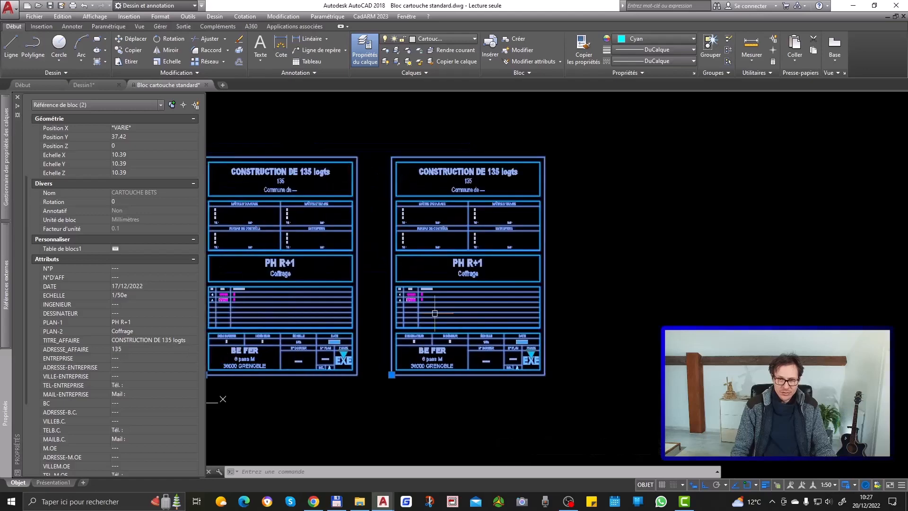
pyautogui.press('Escape')
pyautogui.scroll(2, 215, 260)
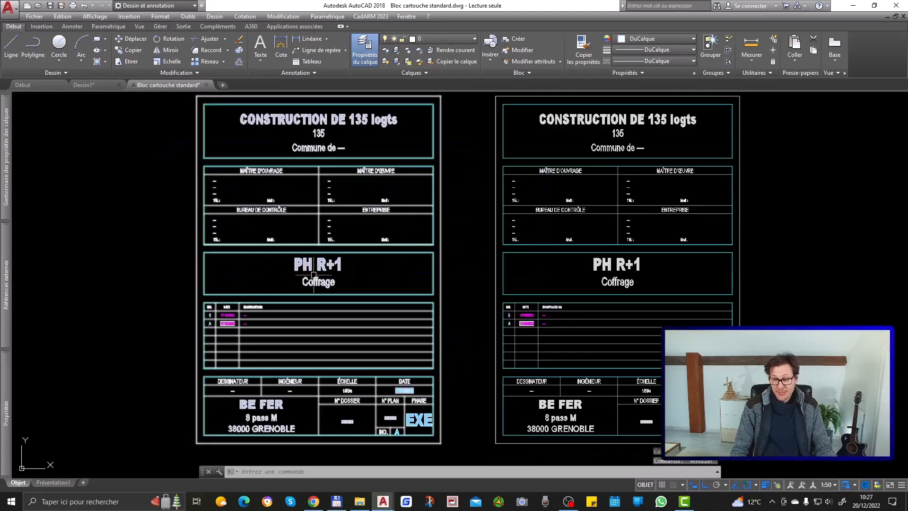